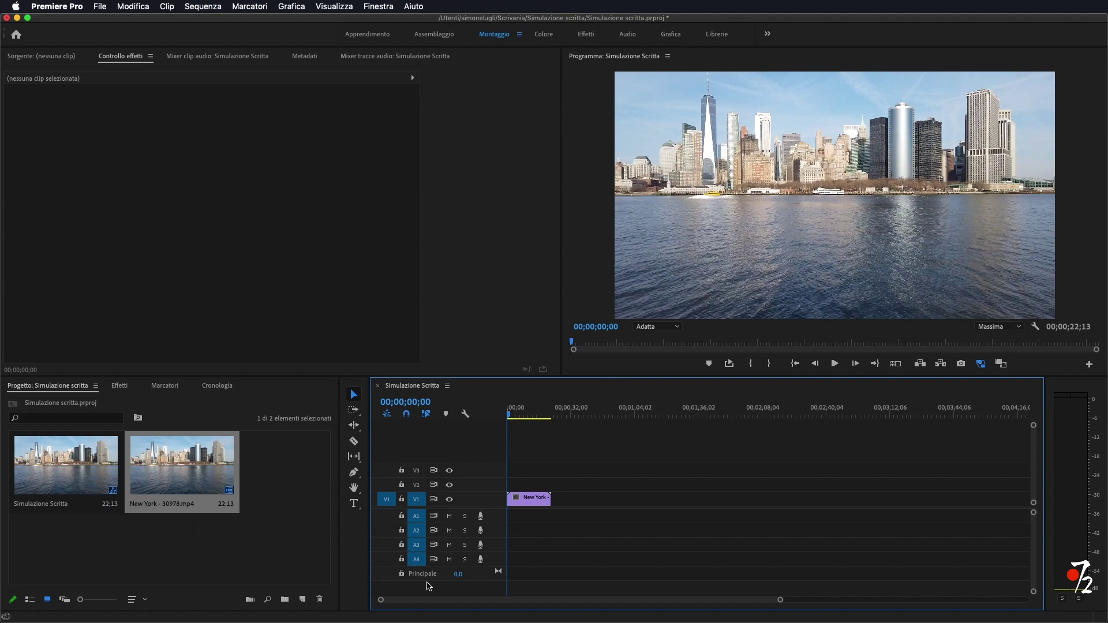
Preview the skyline clip by scrubbing and playing, then place an empty text box over it
left_click_drag(507, 417, 527, 416)
key("space")
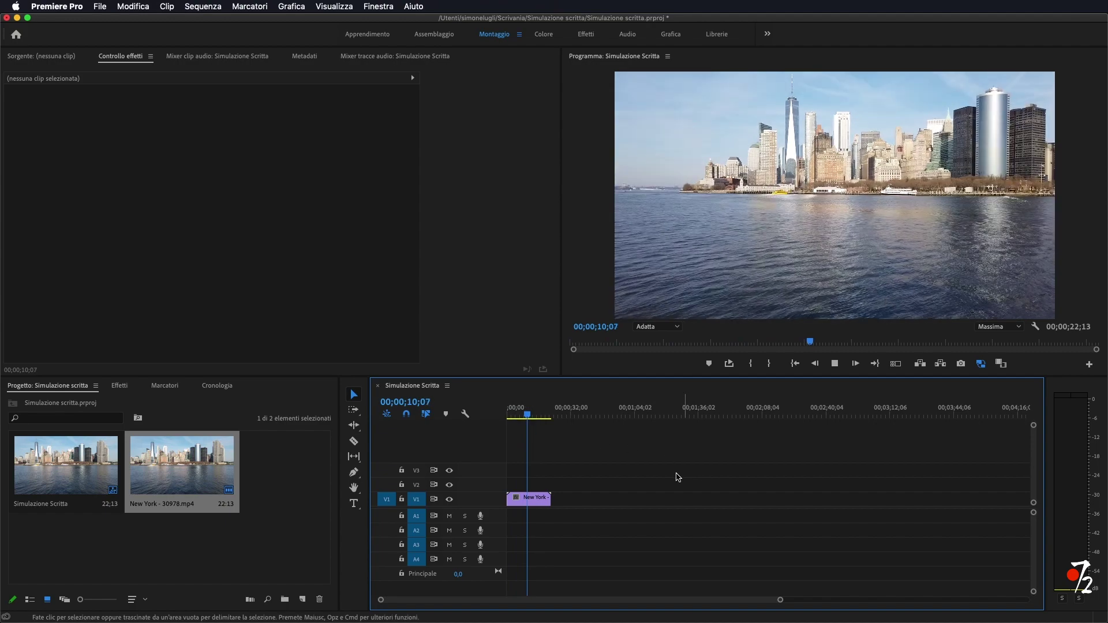
left_click_drag(524, 414, 497, 416)
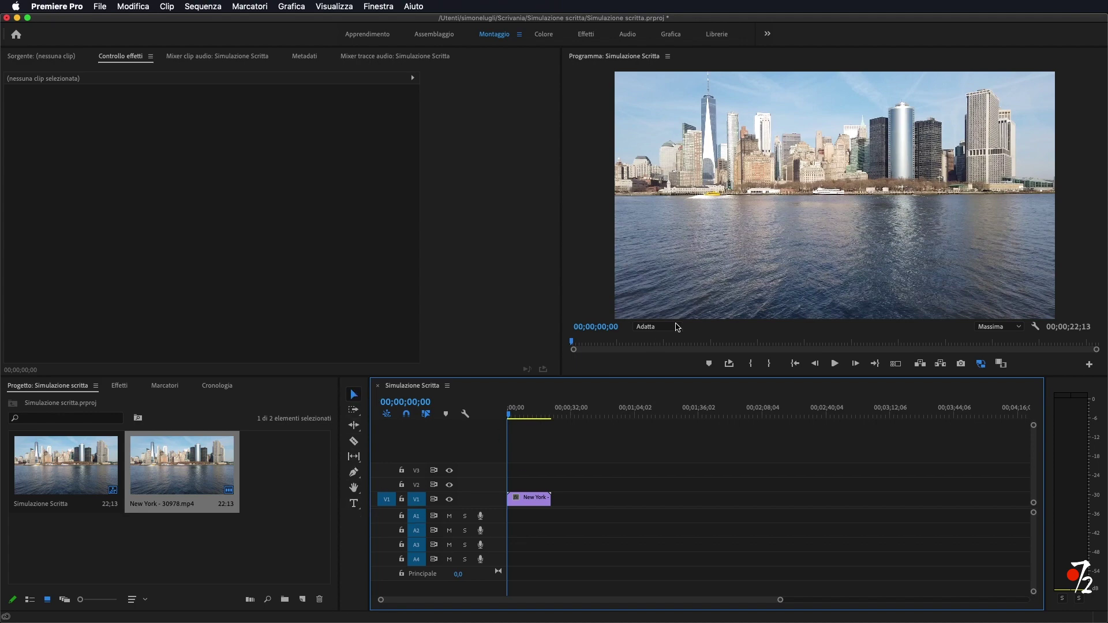
key("t")
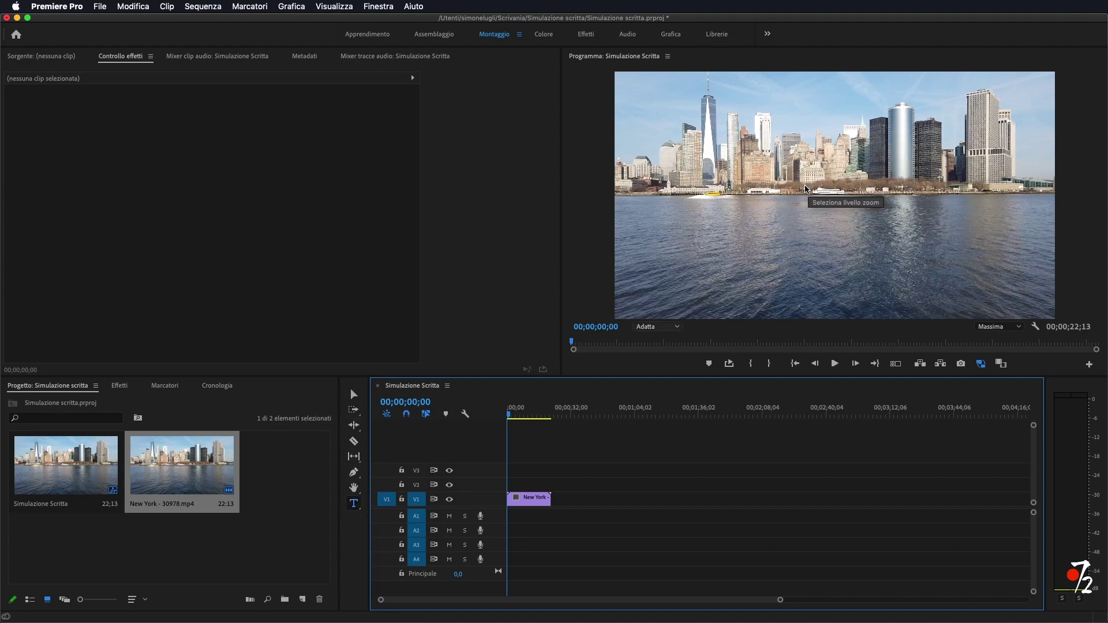
left_click(774, 192)
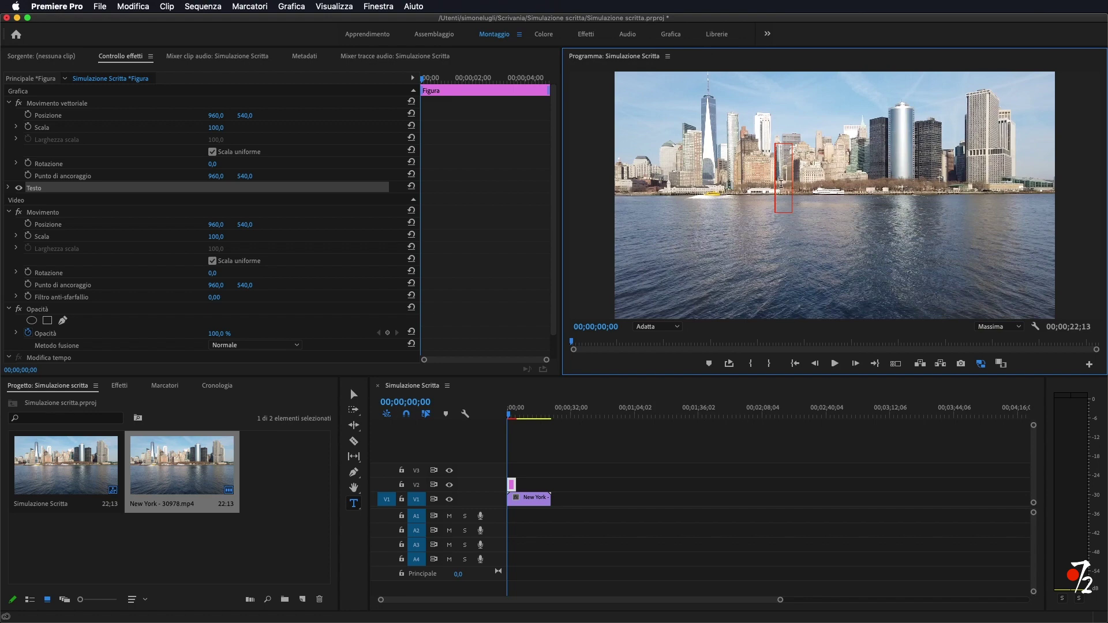
Type 'New York' and style it Brush Script MT Italic at size 300
type("New")
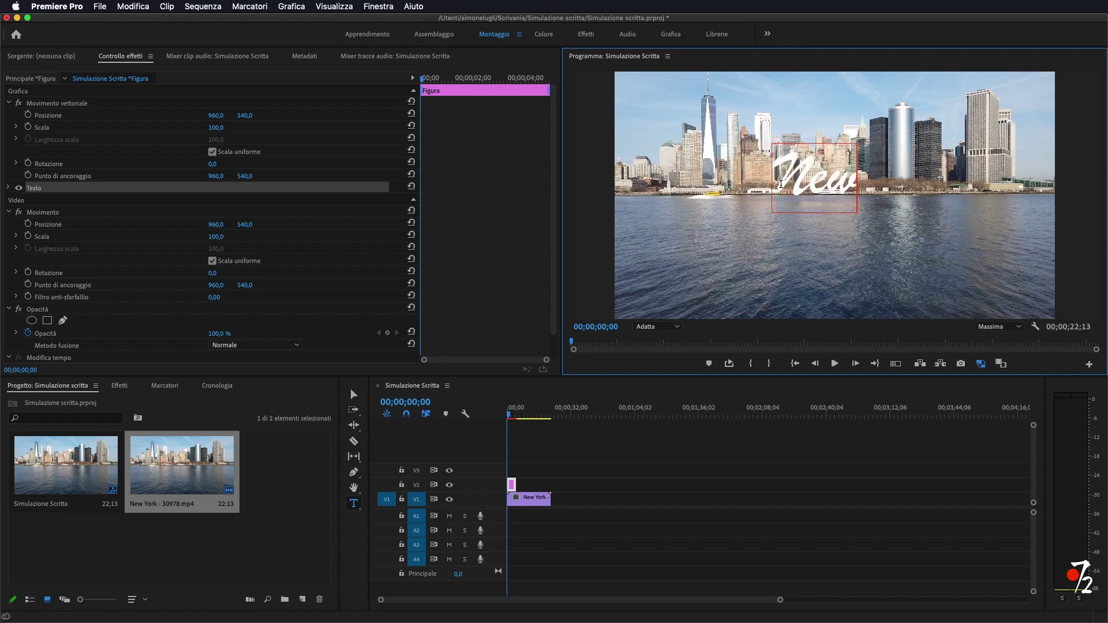
type(" York")
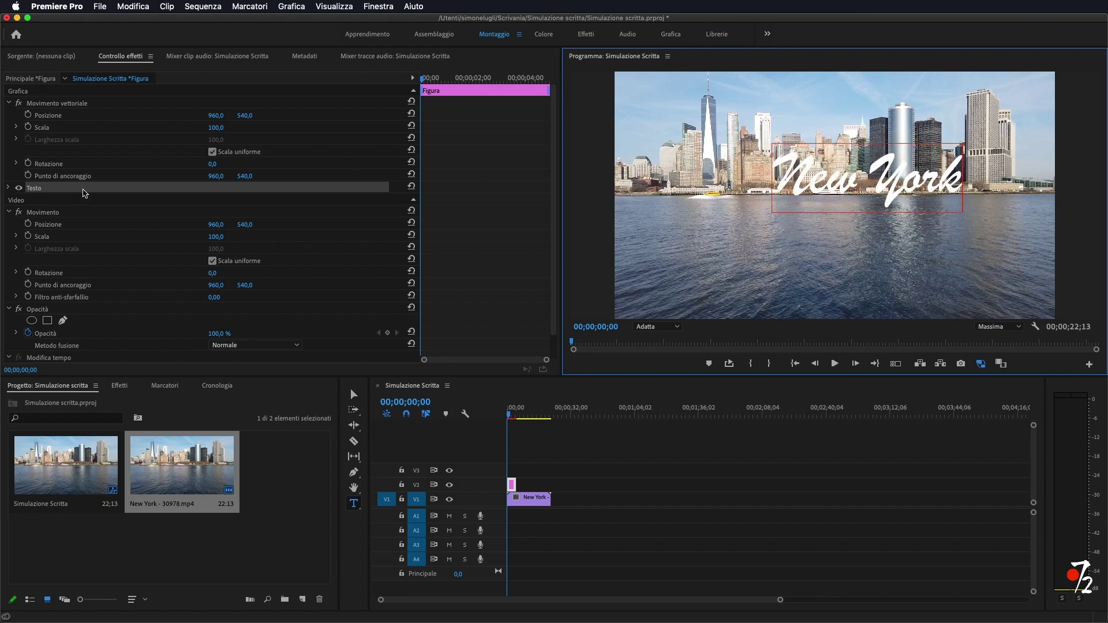
left_click(9, 189)
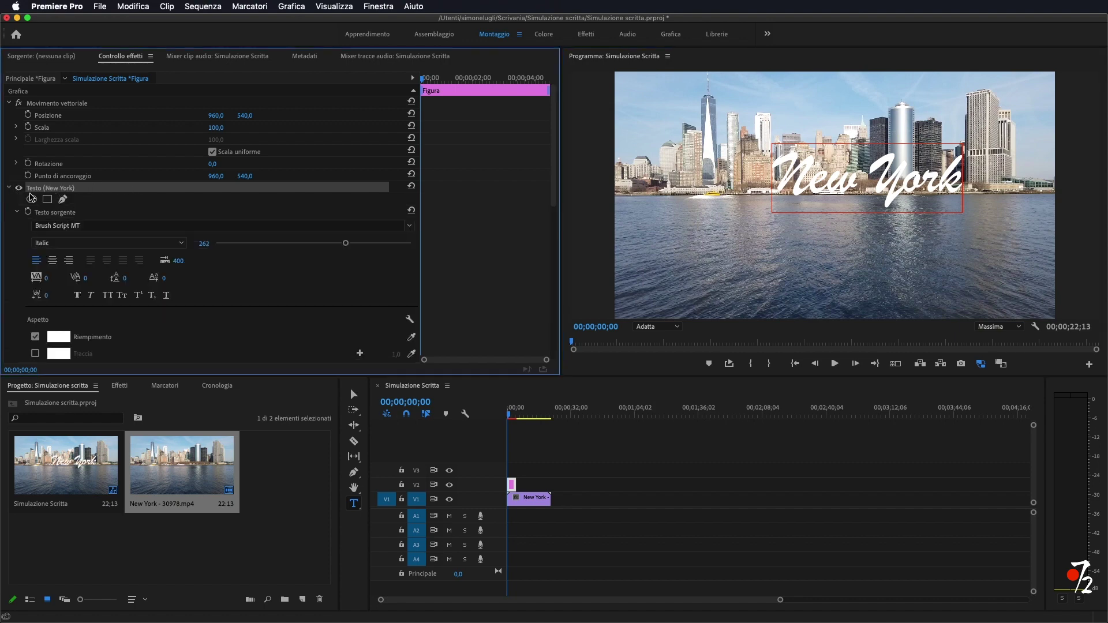
scroll(239, 216, "down", 1)
left_click_drag(951, 180, 767, 180)
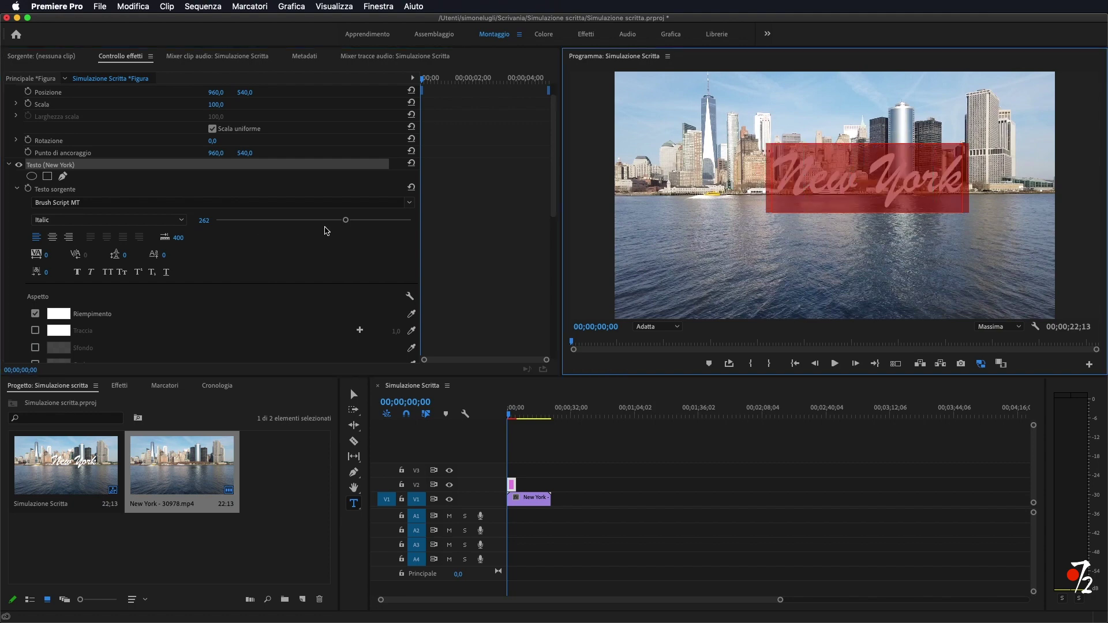
left_click_drag(345, 220, 365, 226)
key("Escape")
Move the title down over the water and extend its V2 clip to the skyline clip's length
left_click_drag(794, 182, 749, 262)
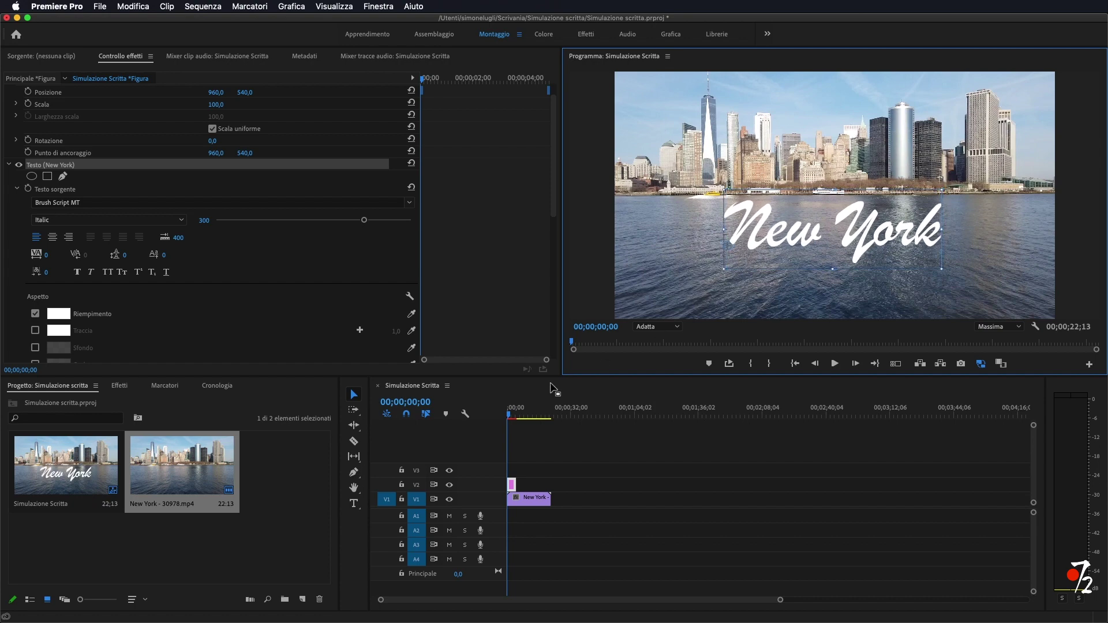
left_click_drag(515, 485, 550, 485)
left_click_drag(509, 413, 479, 425)
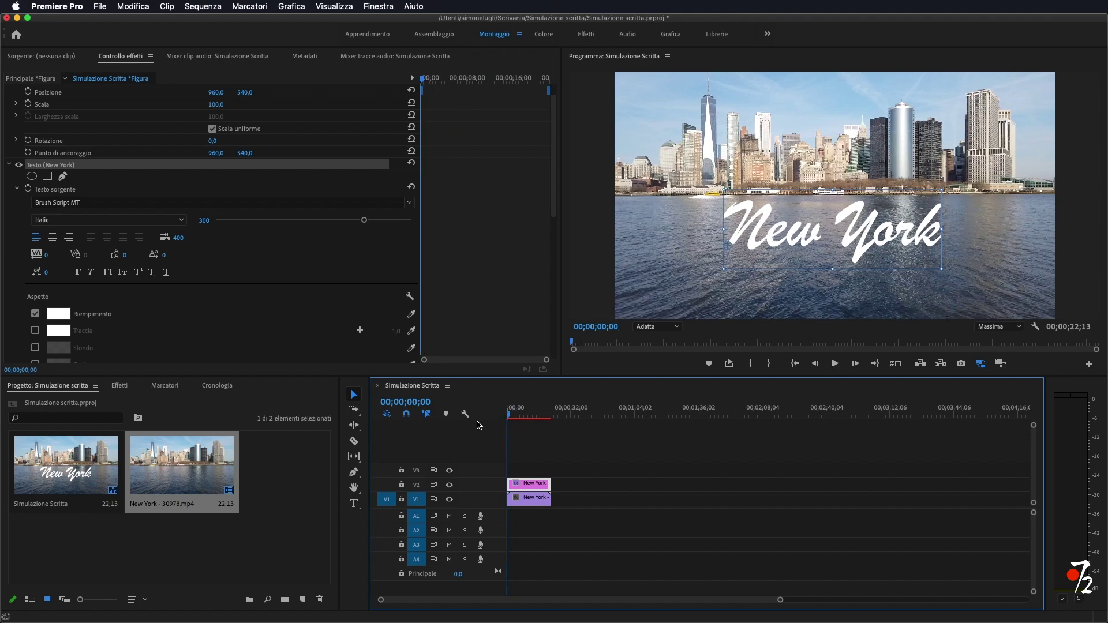
Create a 25,00 fps Transparent Video via New Item and drop it on V3 at the sequence start
left_click(303, 600)
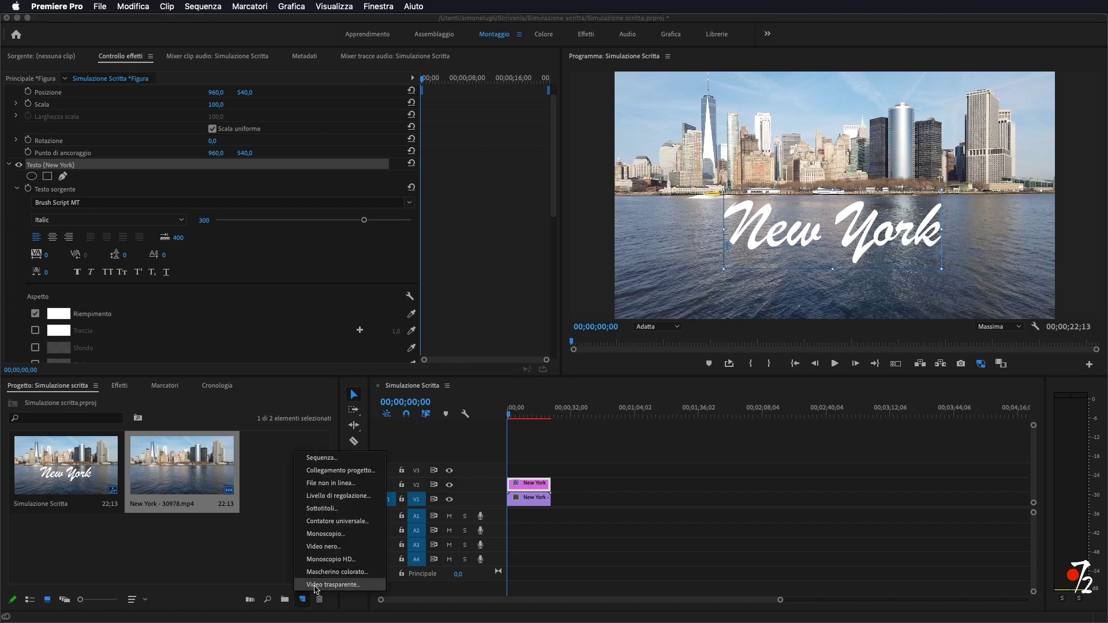
left_click(316, 586)
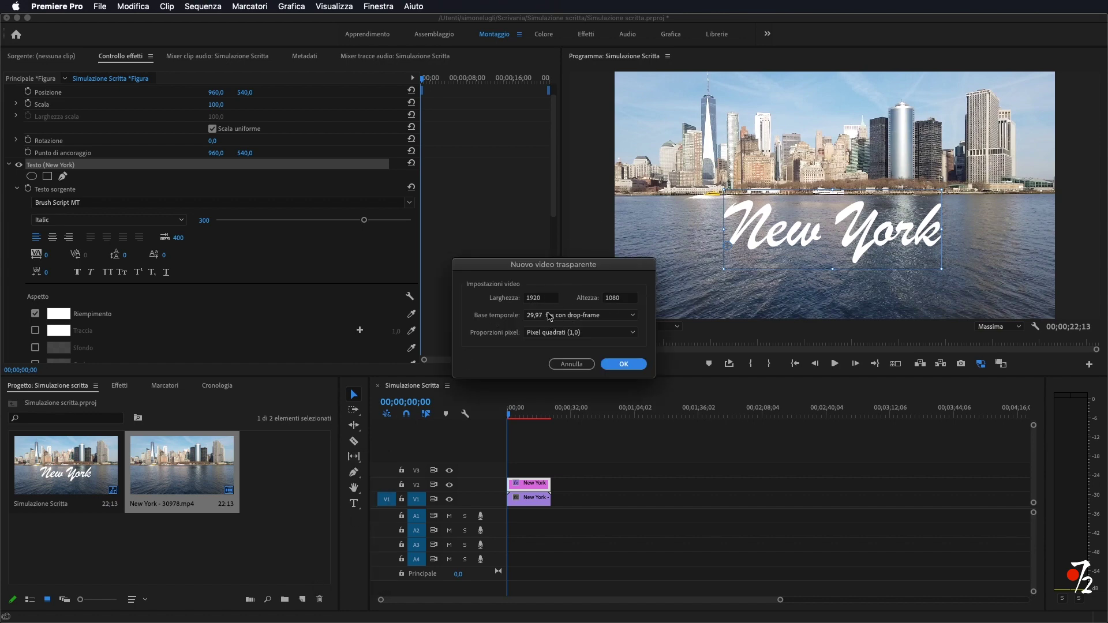
left_click(581, 319)
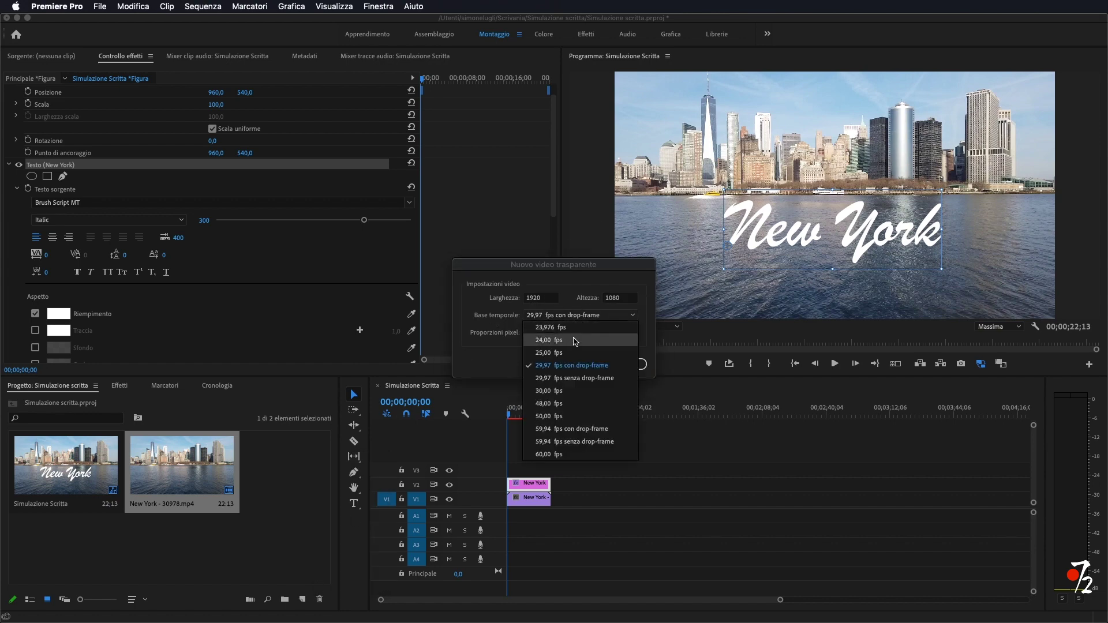
left_click(559, 357)
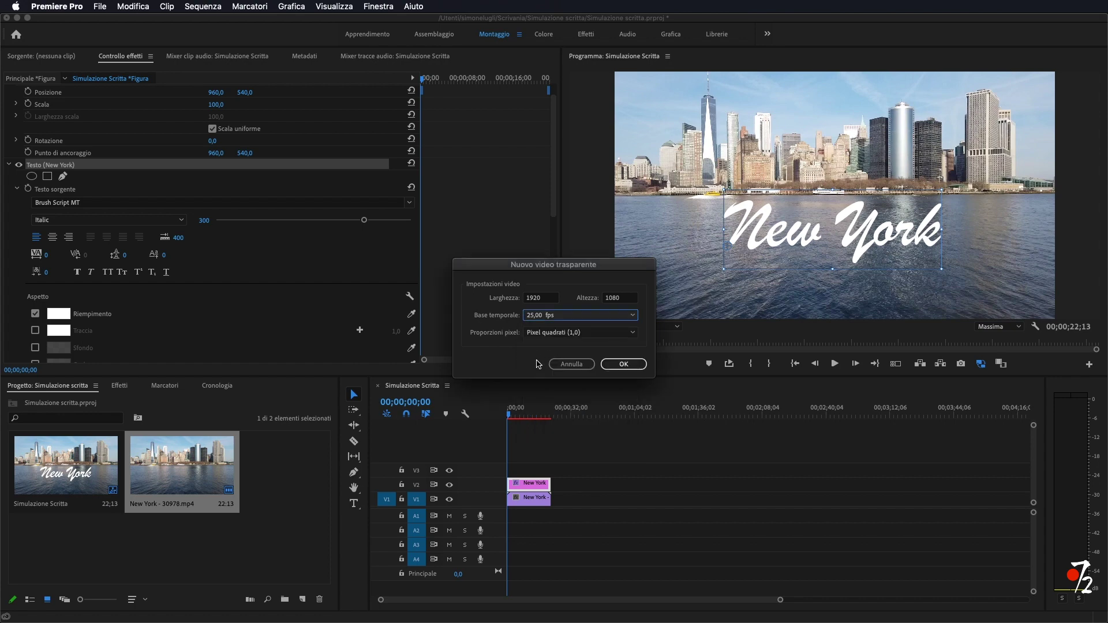
left_click(624, 364)
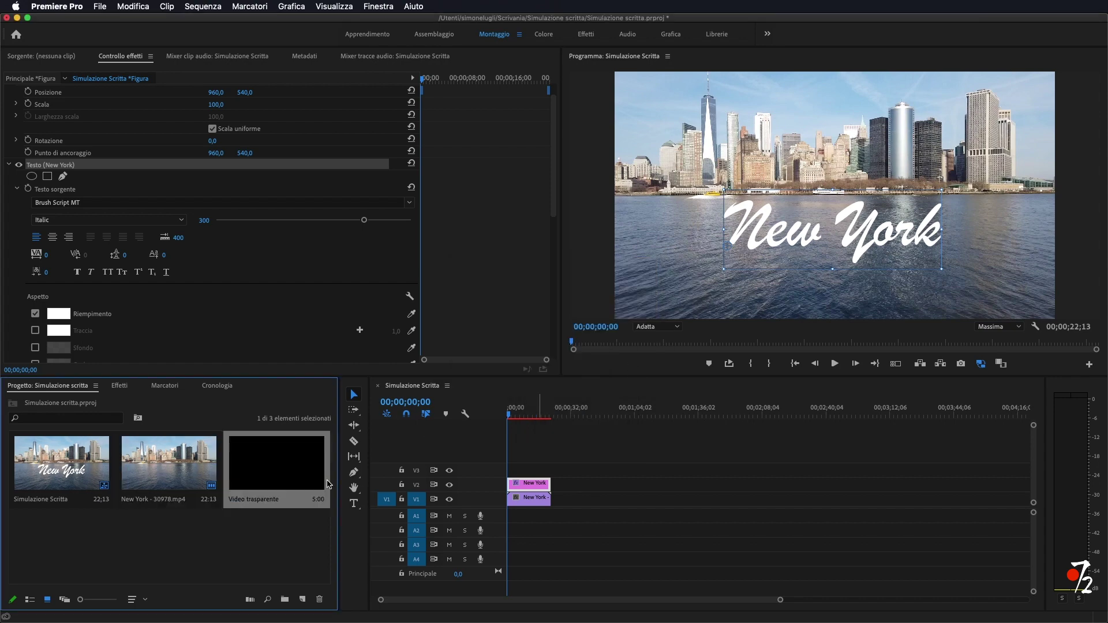
left_click_drag(263, 473, 551, 472)
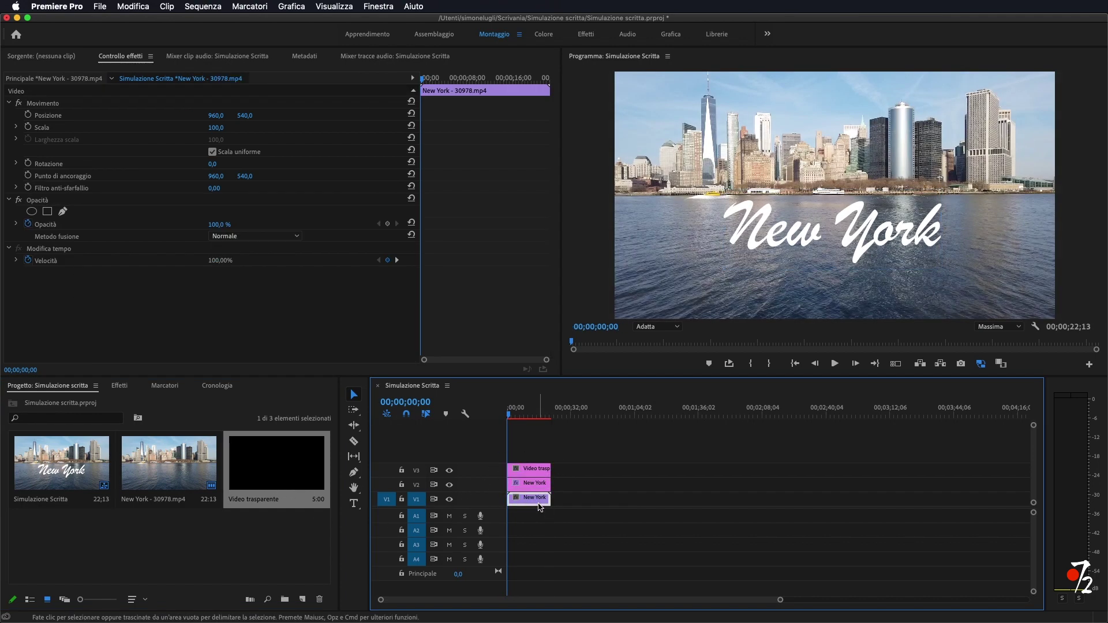
Search the Effects panel for 'sc' and drag Scrivi sopra onto the V3 transparent video clip
left_click(538, 486)
left_click(529, 469)
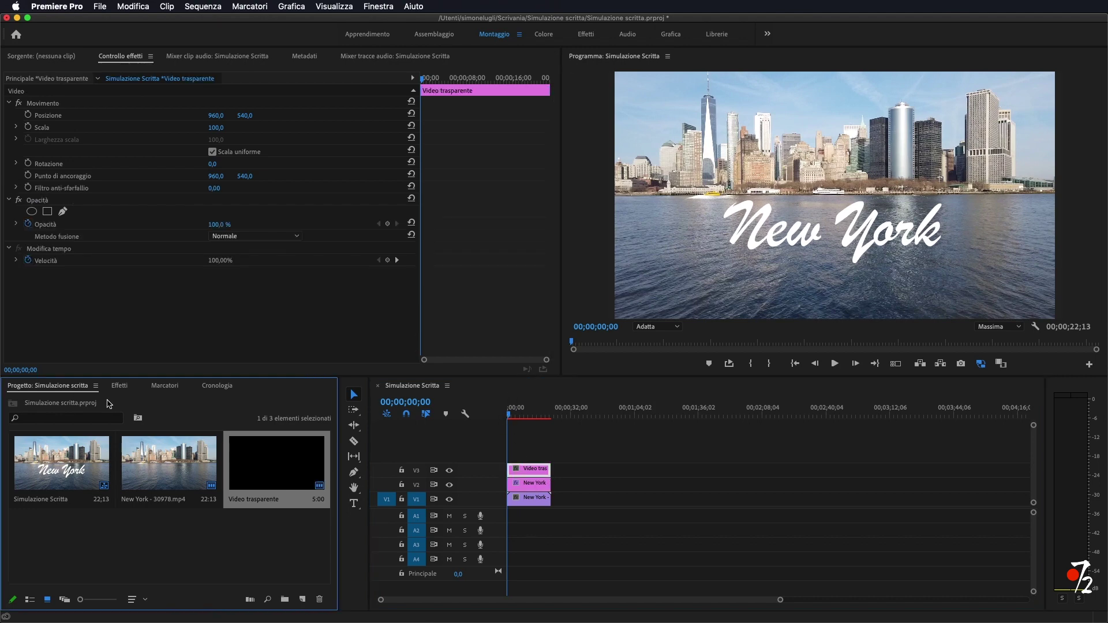
left_click(121, 386)
left_click(68, 402)
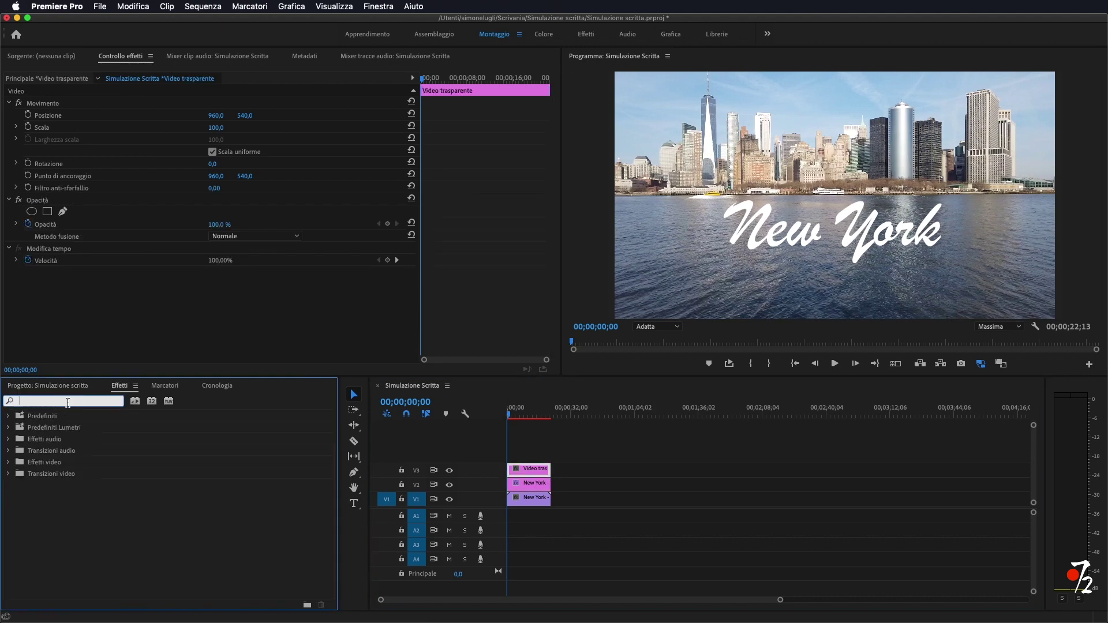
type("scri")
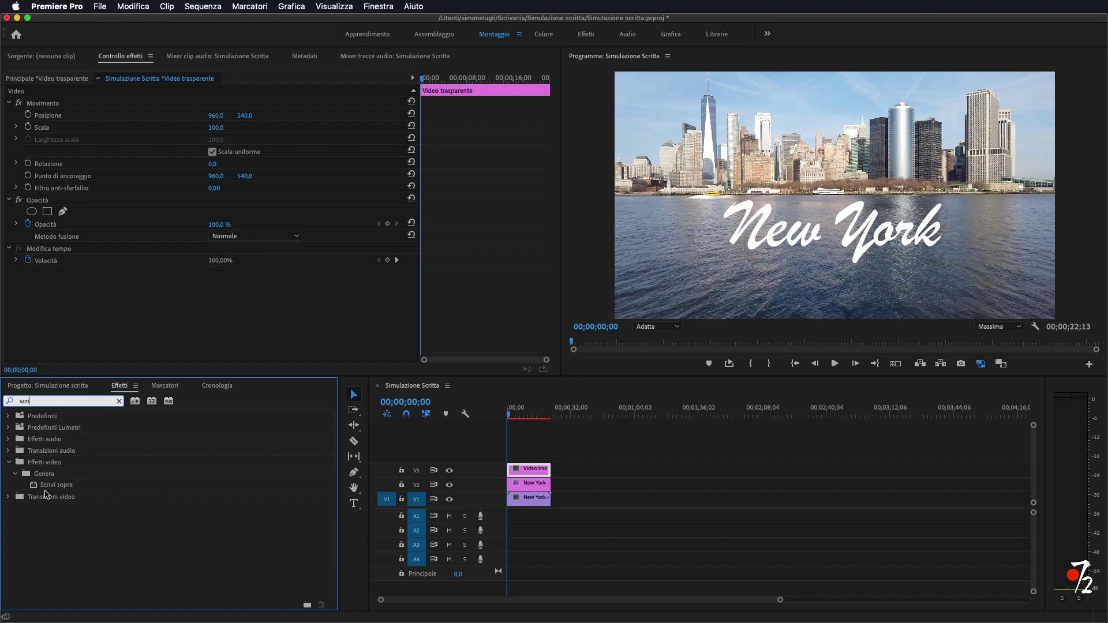
left_click_drag(56, 488, 529, 471)
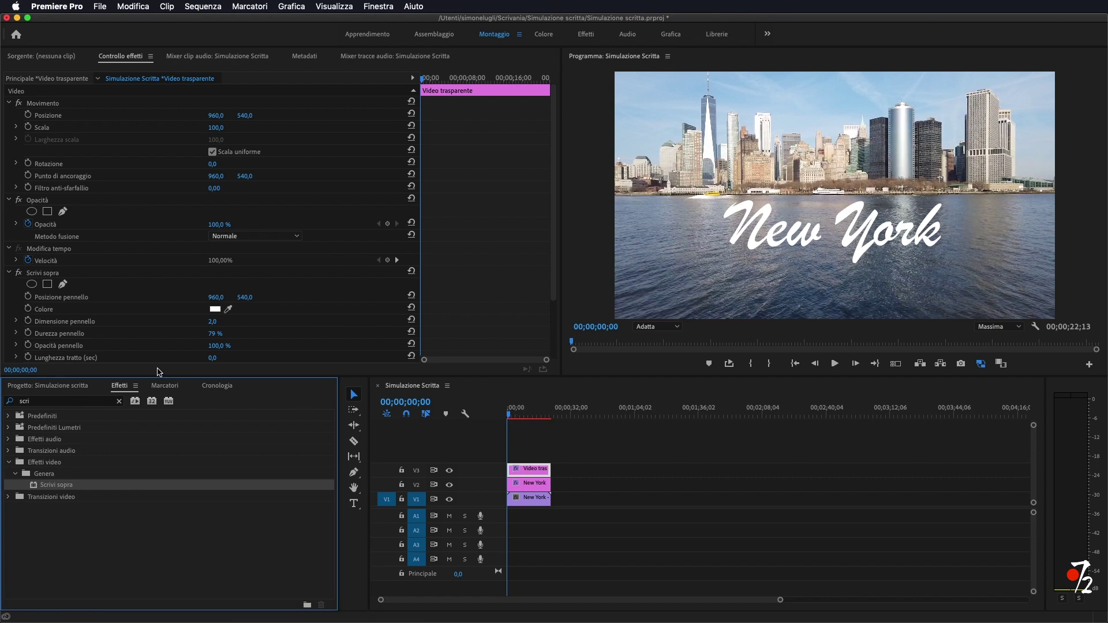
scroll(241, 266, "down", 5)
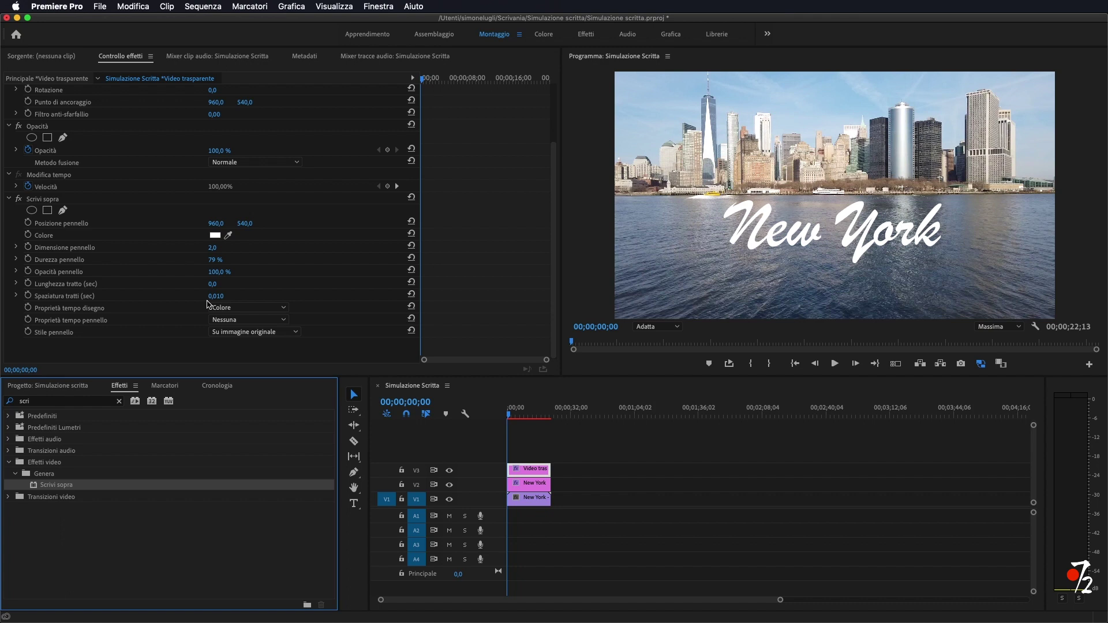
left_click(526, 469)
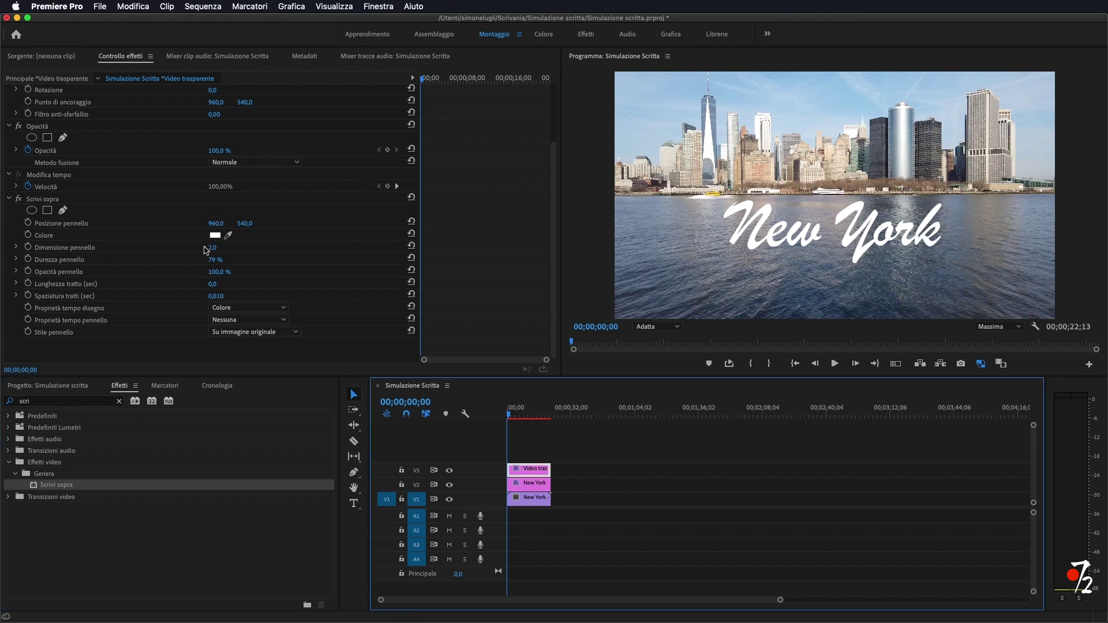
Enlarge the Write-on brush and set its colour to red E91313
left_click_drag(213, 248, 240, 247)
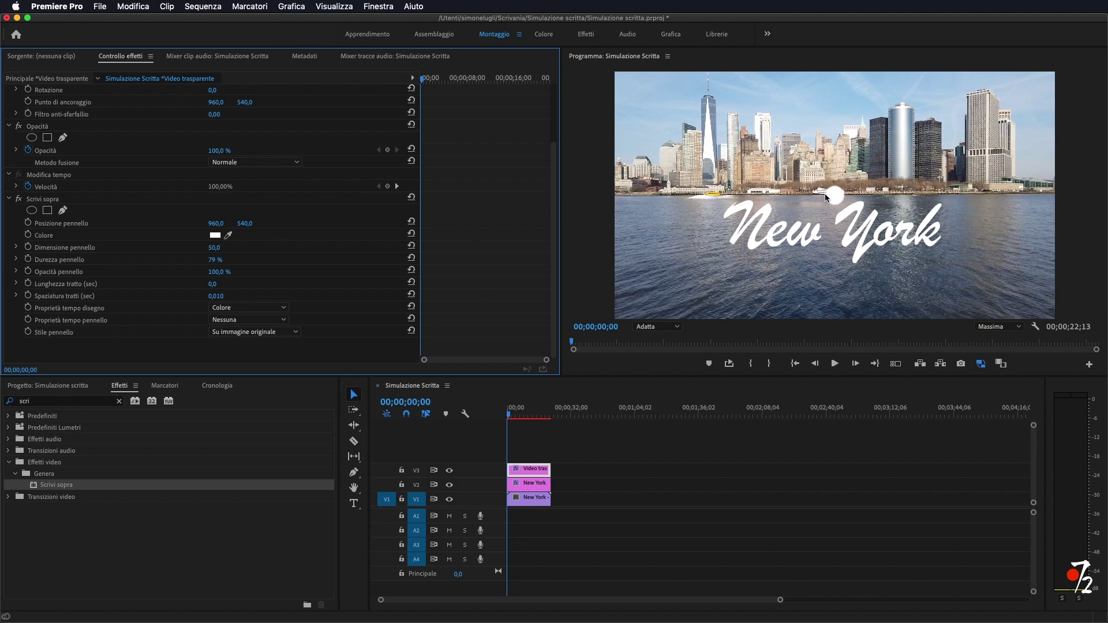
left_click(215, 235)
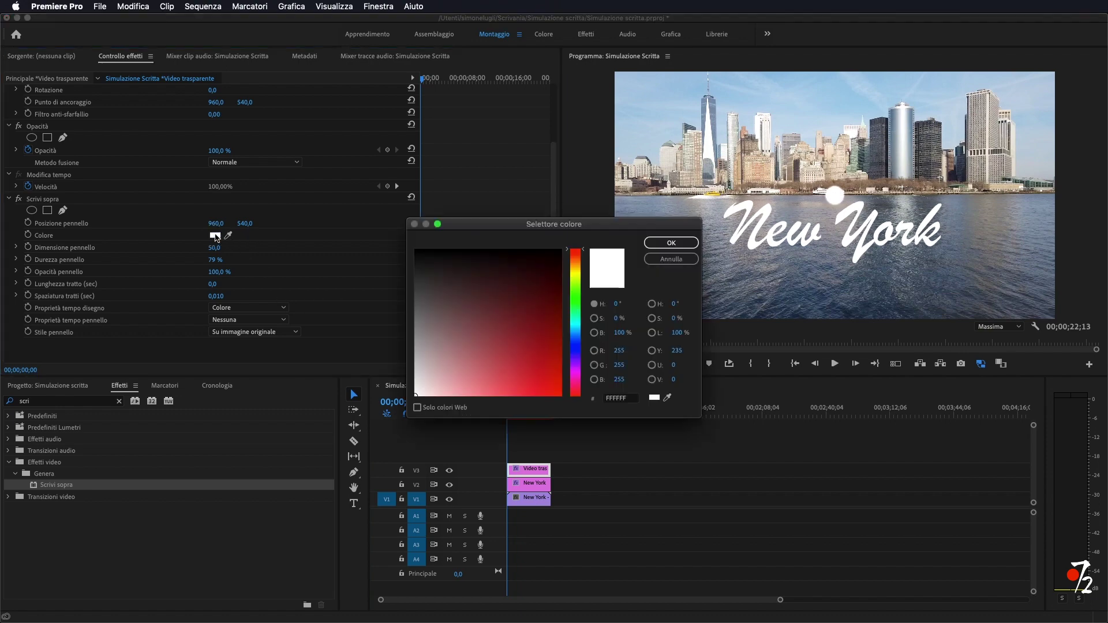
left_click(549, 384)
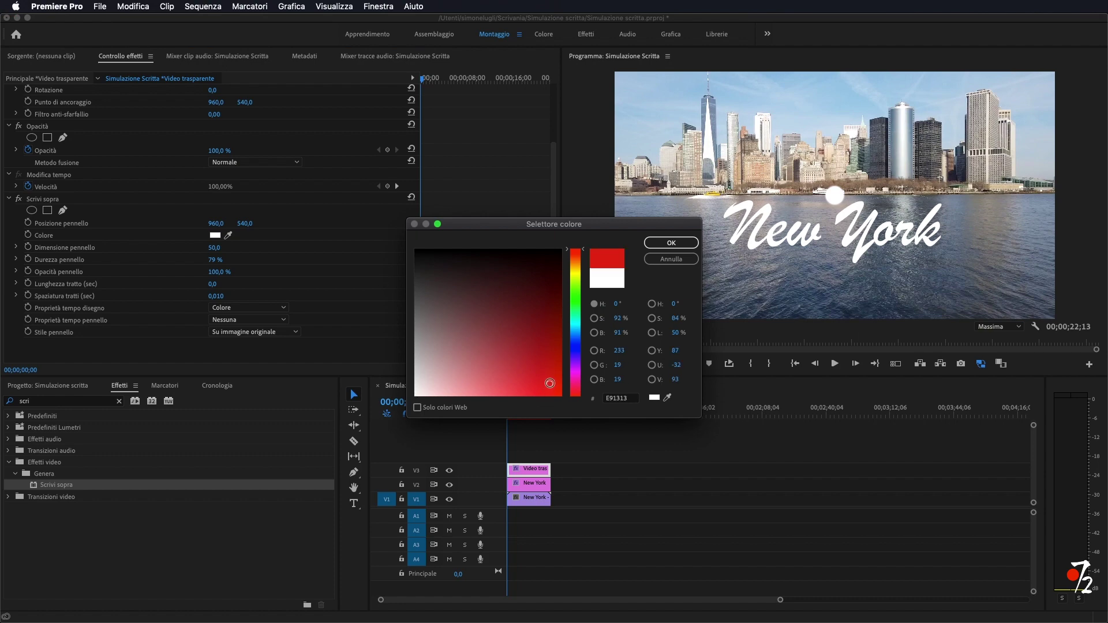
left_click(671, 243)
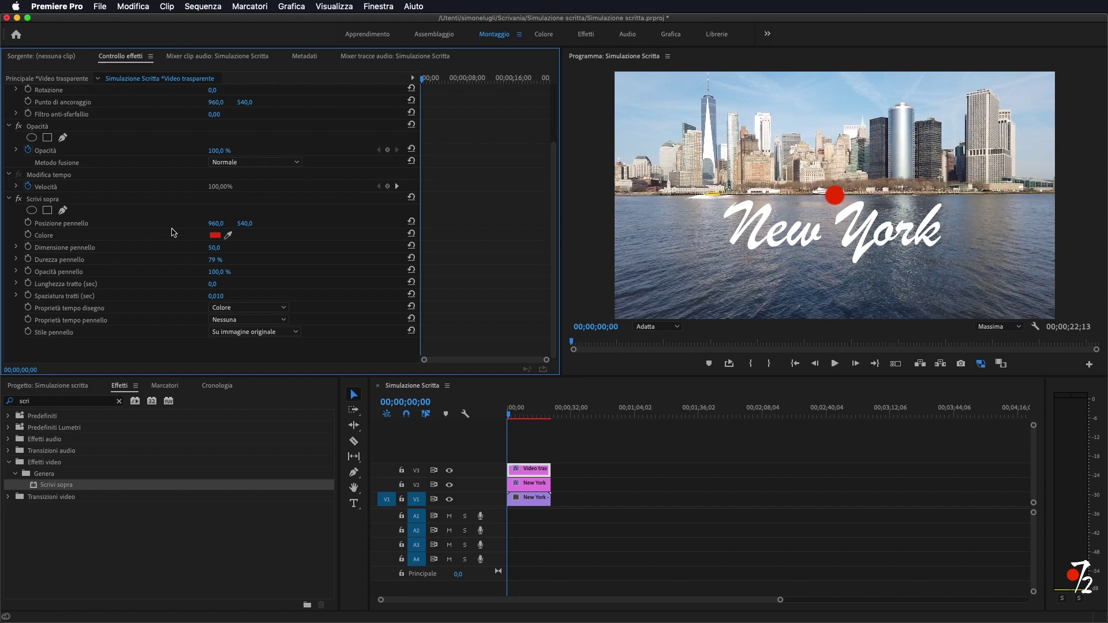
Move the brush to 373, 664 beside the title's start and set its size to 30
left_click_drag(216, 224, 1, 223)
left_click_drag(245, 223, 292, 224)
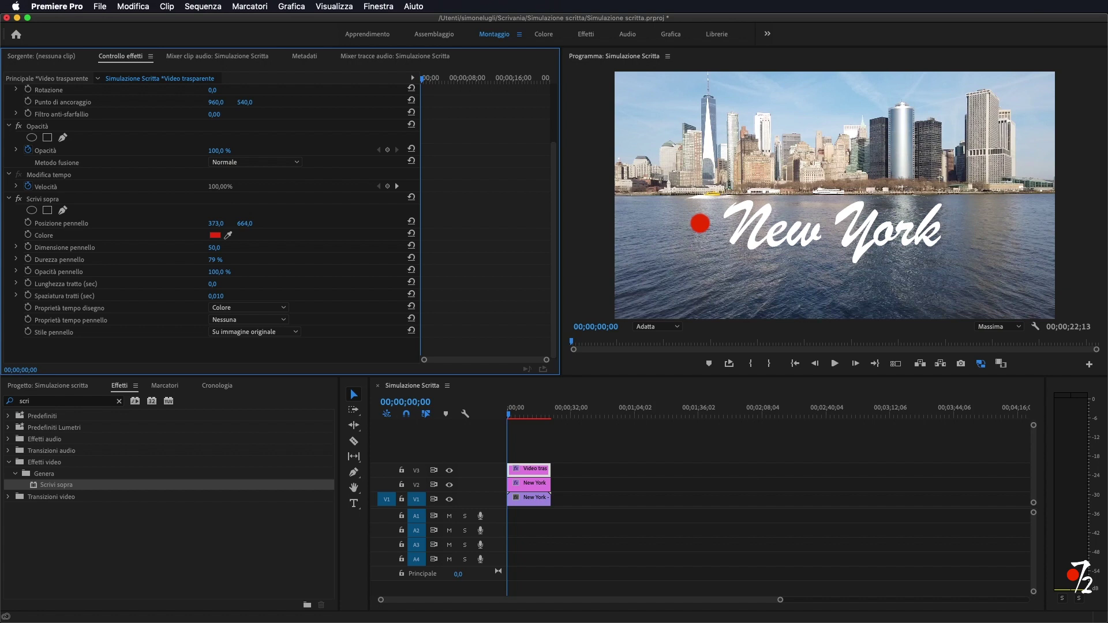
key("Tab")
type("20")
key("Return")
left_click(216, 250)
type("30")
key("Return")
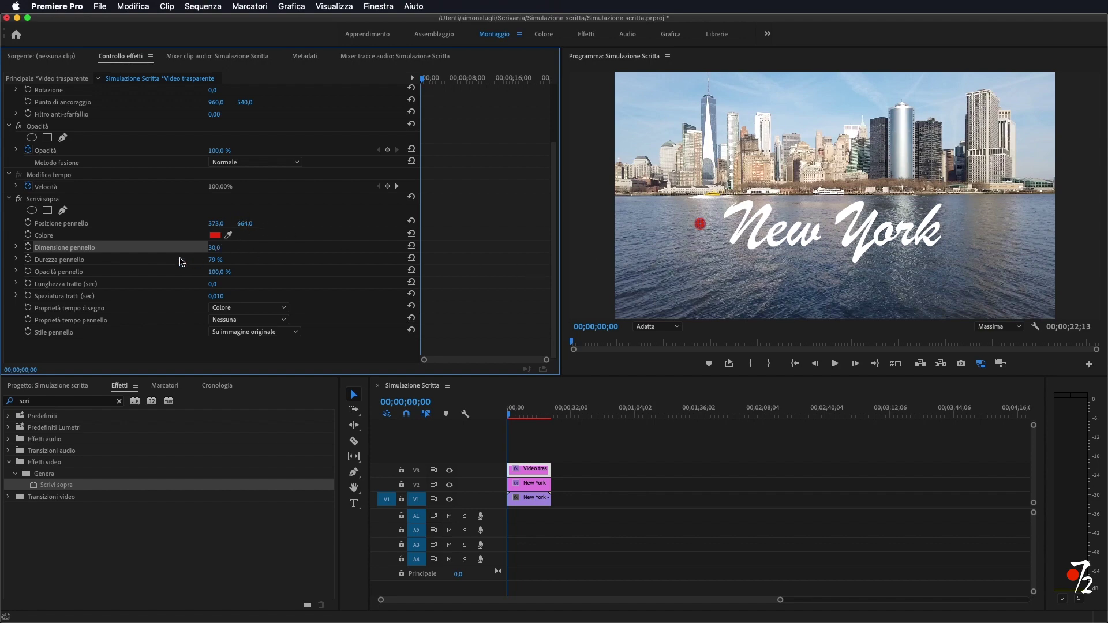
Add the first Brush Position keyframe at 00:00 and move the playhead a few seconds later
left_click(28, 223)
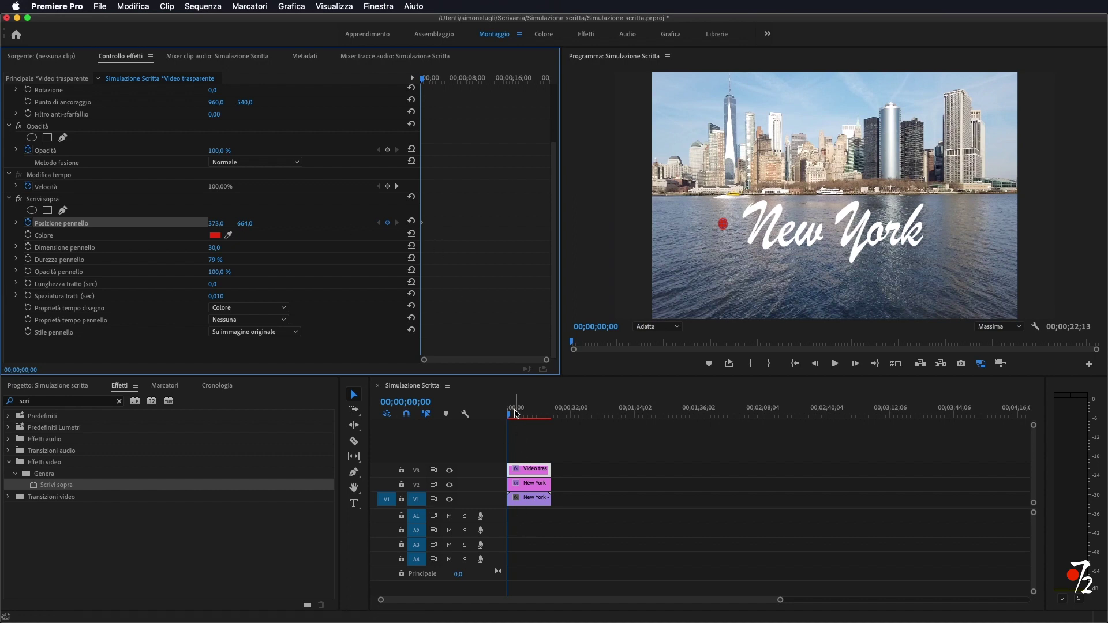
left_click_drag(511, 413, 518, 417)
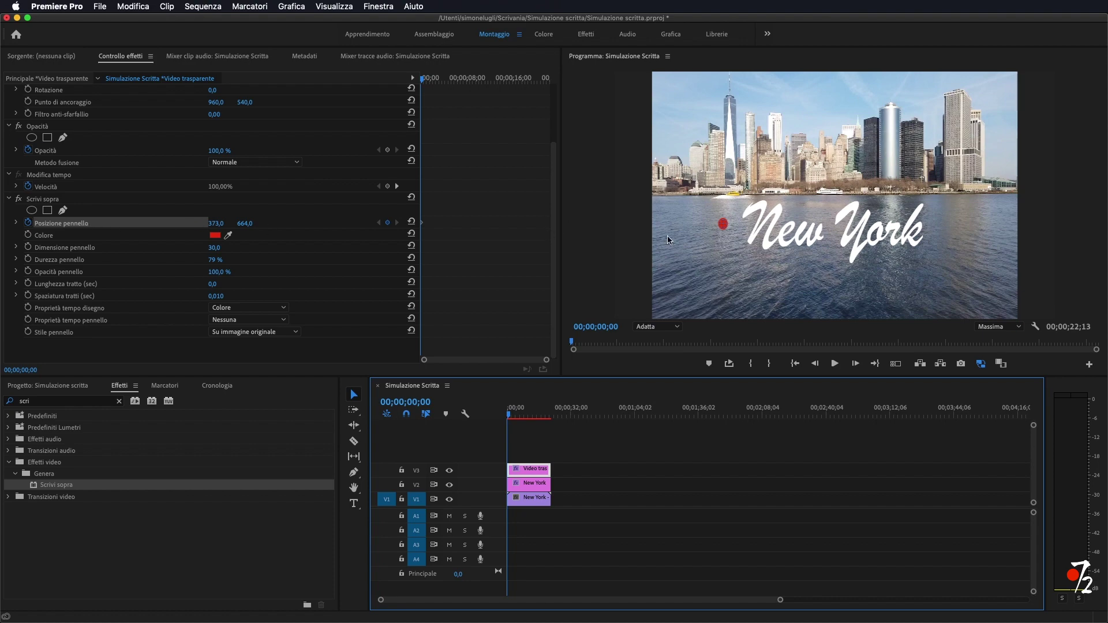
left_click(657, 327)
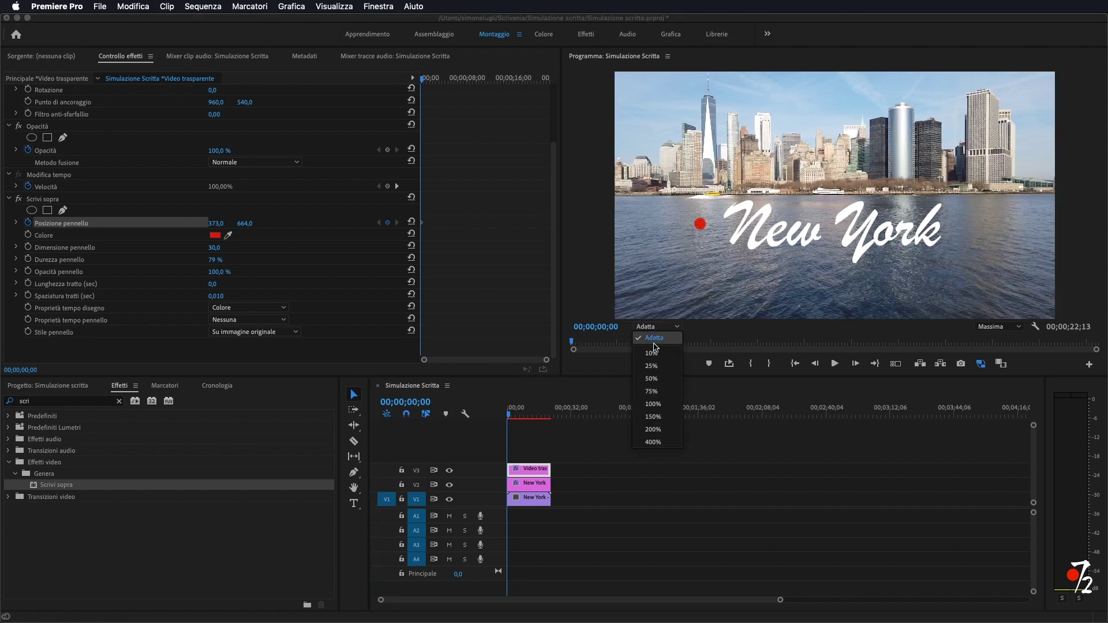
Set the Program monitor magnification to 75%
left_click(658, 392)
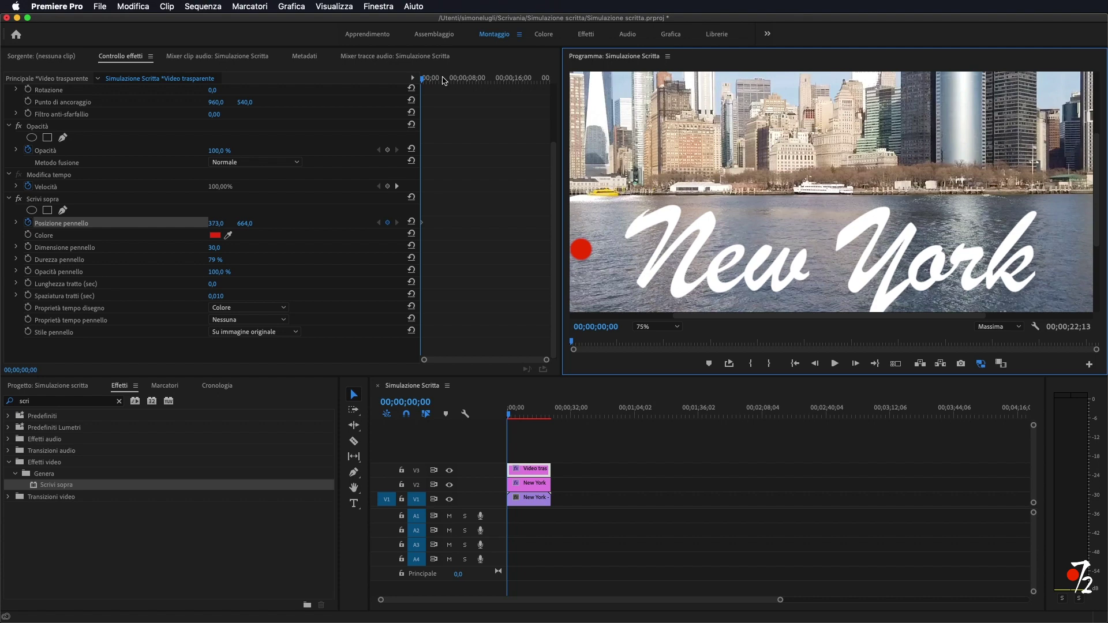
Keyframe the brush up the N's first upstroke, reaching 525,3 / 598,7 at 00;00;00;10
key("shift+Right")
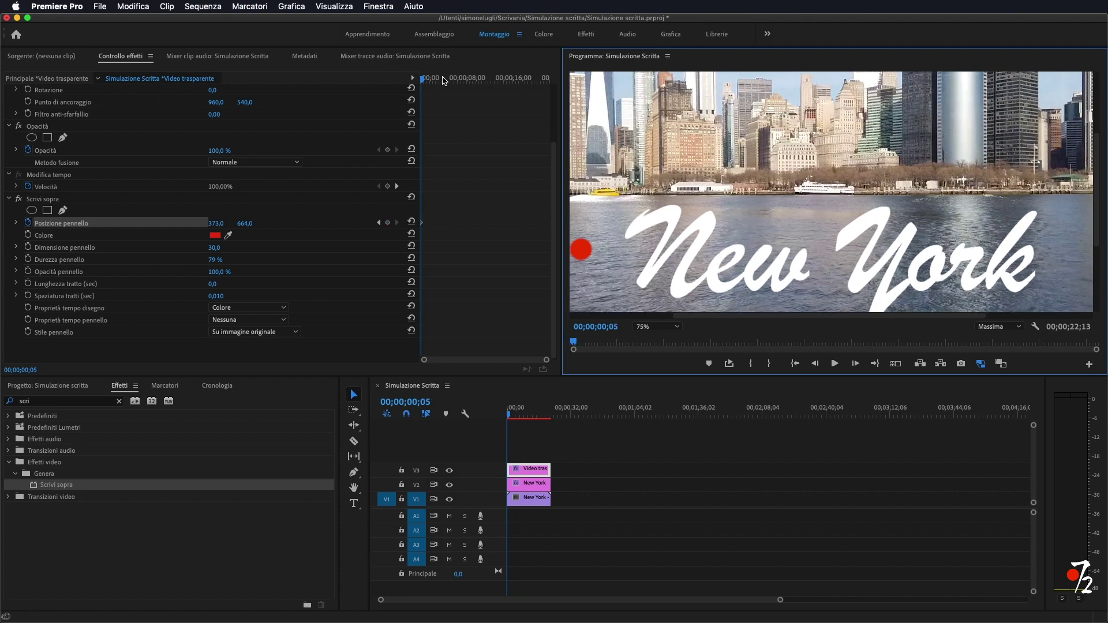
key("shift+Right")
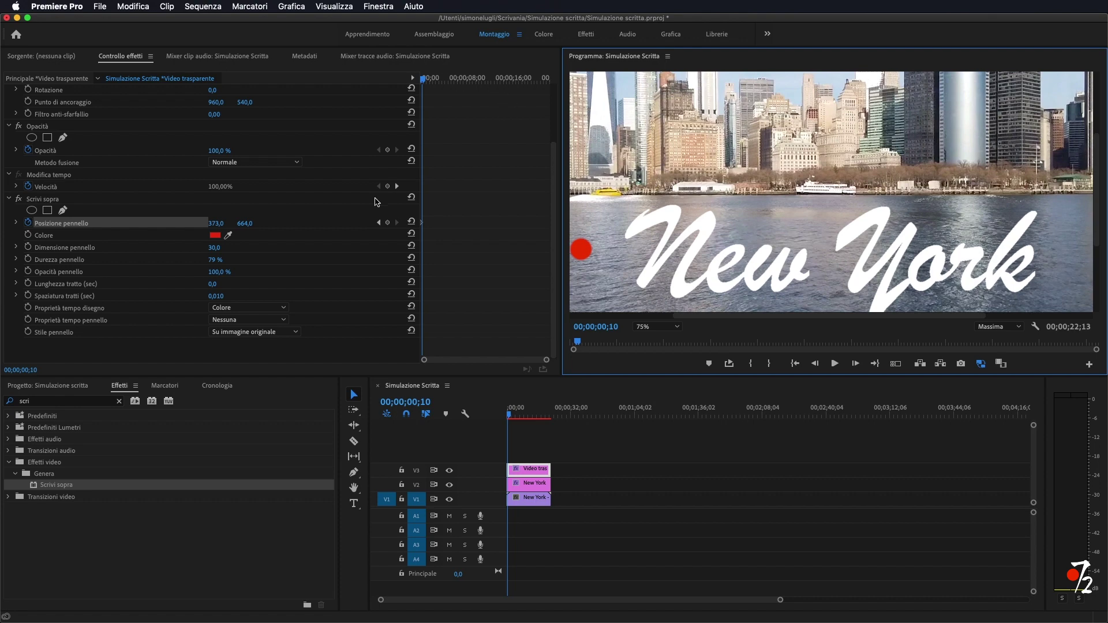
left_click(42, 199)
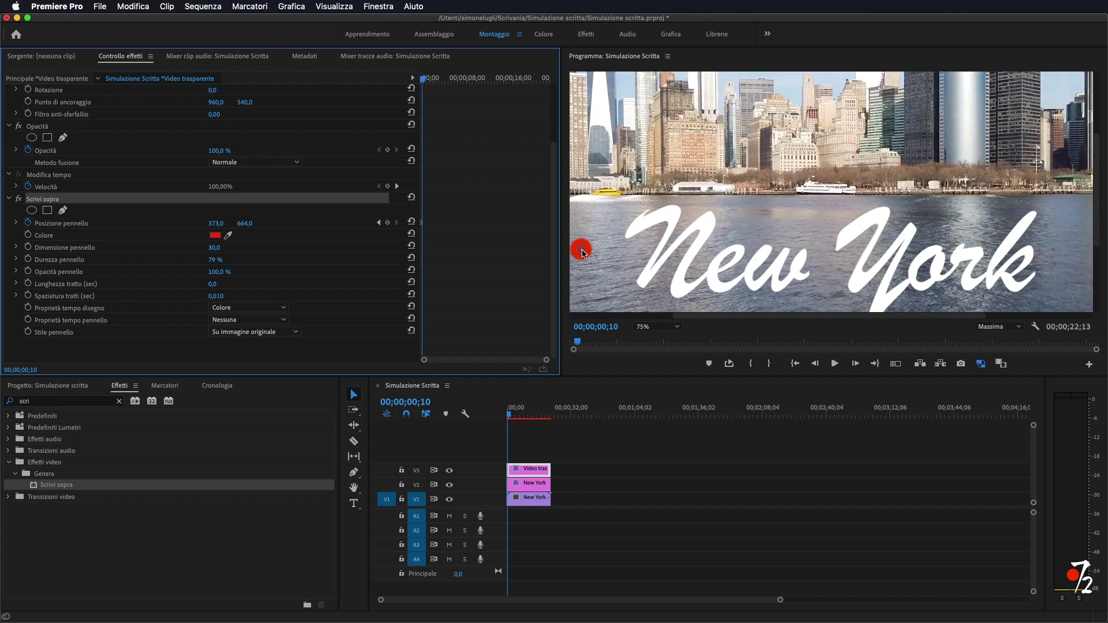
left_click_drag(582, 252, 647, 221)
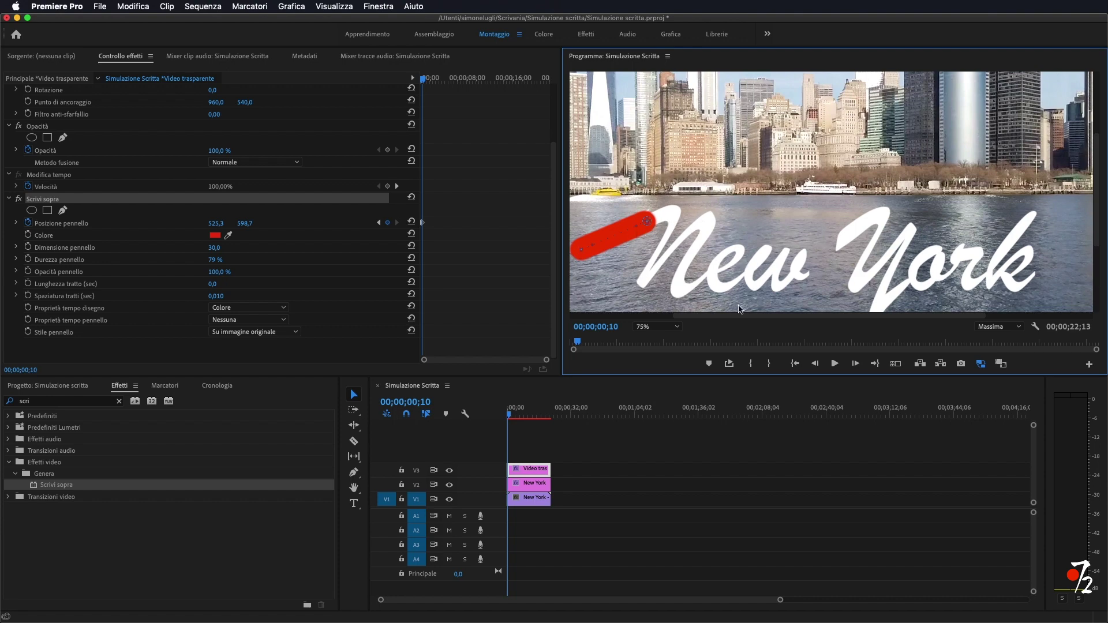
left_click(477, 62)
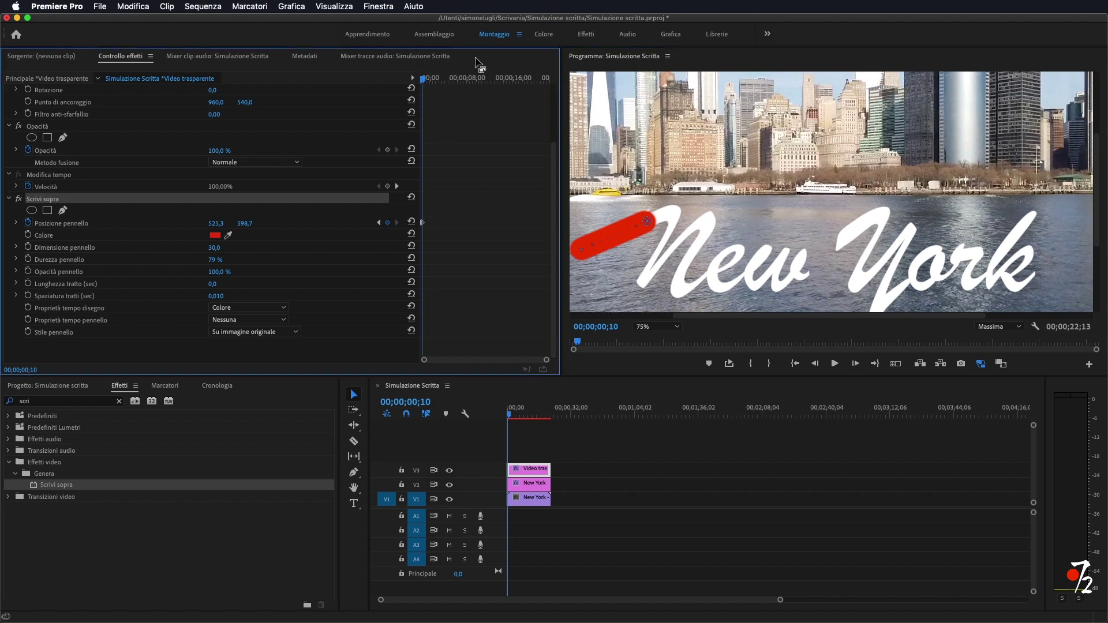
key("shift+Right")
key("shift+Right")
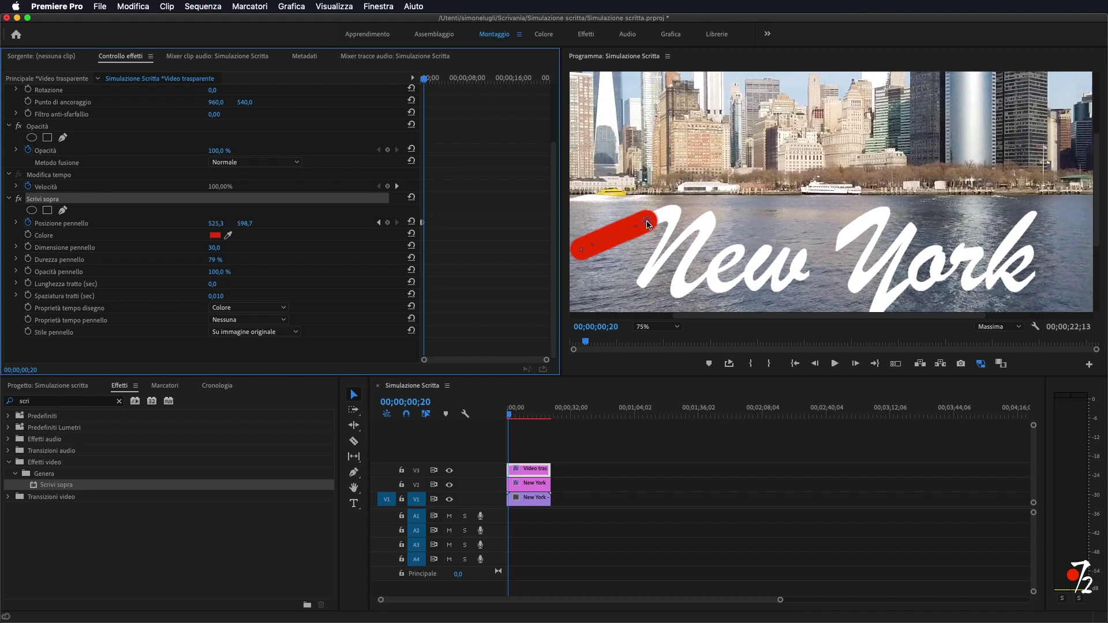
left_click_drag(649, 223, 682, 211)
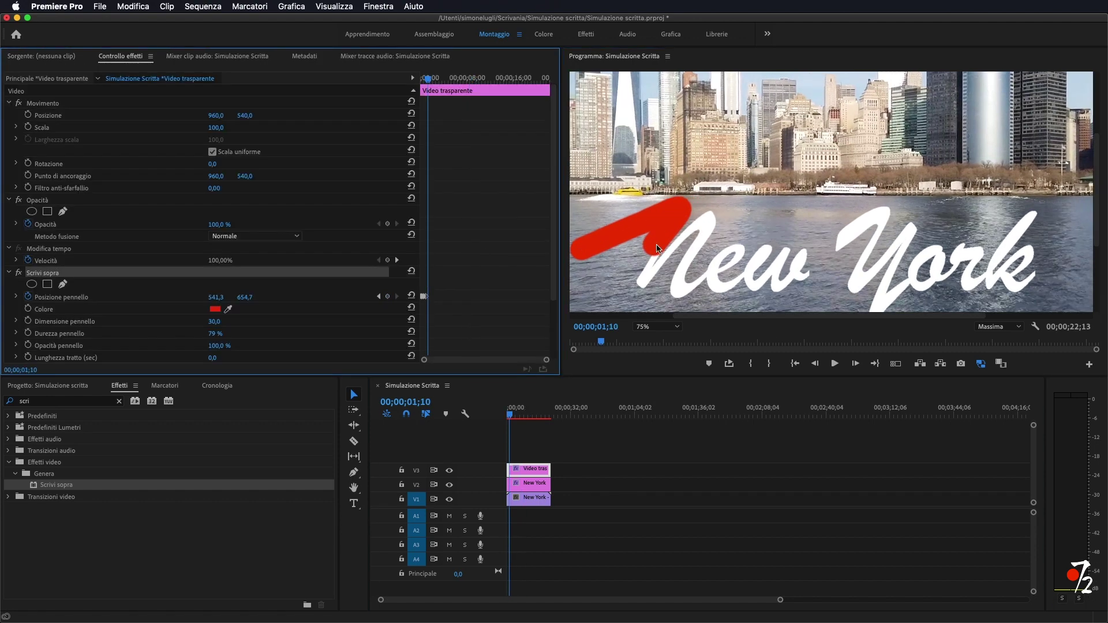
Keyframe the brush through the N and across the w of New, enabling Brush Size keyframing
mouse_move(746, 212)
left_mouse_down()
mouse_move(683, 268)
mouse_move(702, 305)
left_mouse_up()
key("Right")
key("Right")
key("Right")
key("Right")
key("Right")
left_click(28, 321)
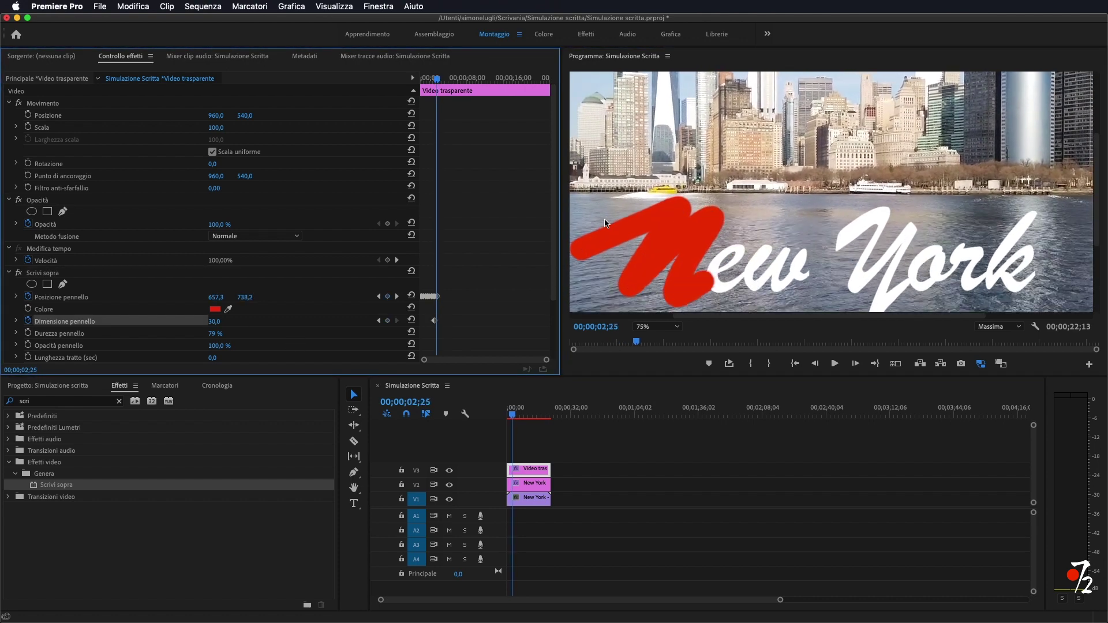
left_click(42, 273)
key("shift+Right")
key("shift+Right")
key("shift+Right")
mouse_move(698, 289)
left_mouse_down()
mouse_move(715, 263)
mouse_move(728, 288)
mouse_move(770, 257)
left_mouse_up()
key("shift+Right")
key("shift+Right")
key("shift+Right")
key("shift+Right")
key("shift+Right")
key("shift+Right")
key("shift+Right")
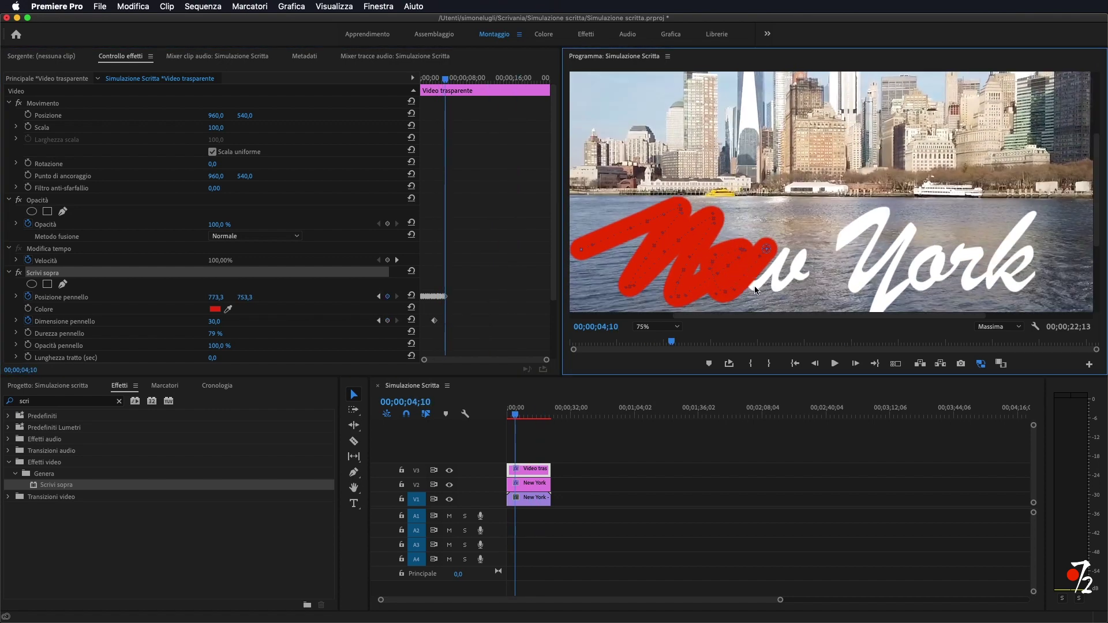
Keyframe the brush over the Y and on through York up to 00;00;09;25
key("shift+Right")
key("shift+Right")
key("shift+Right")
key("shift+Right")
mouse_move(809, 246)
left_mouse_down()
mouse_move(812, 275)
mouse_move(898, 208)
mouse_move(919, 218)
left_mouse_up()
key("shift+Right")
key("shift+Right")
key("shift+Right")
key("shift+Right")
key("shift+Right")
key("shift+Right")
key("shift+Right")
key("shift+Right")
key("shift+Right")
scroll(919, 217, "down", 3)
scroll(919, 218, "right", 2)
key("shift+Right")
key("shift+Right")
key("shift+Right")
key("shift+Right")
key("shift+Right")
left_click_drag(874, 185, 877, 221)
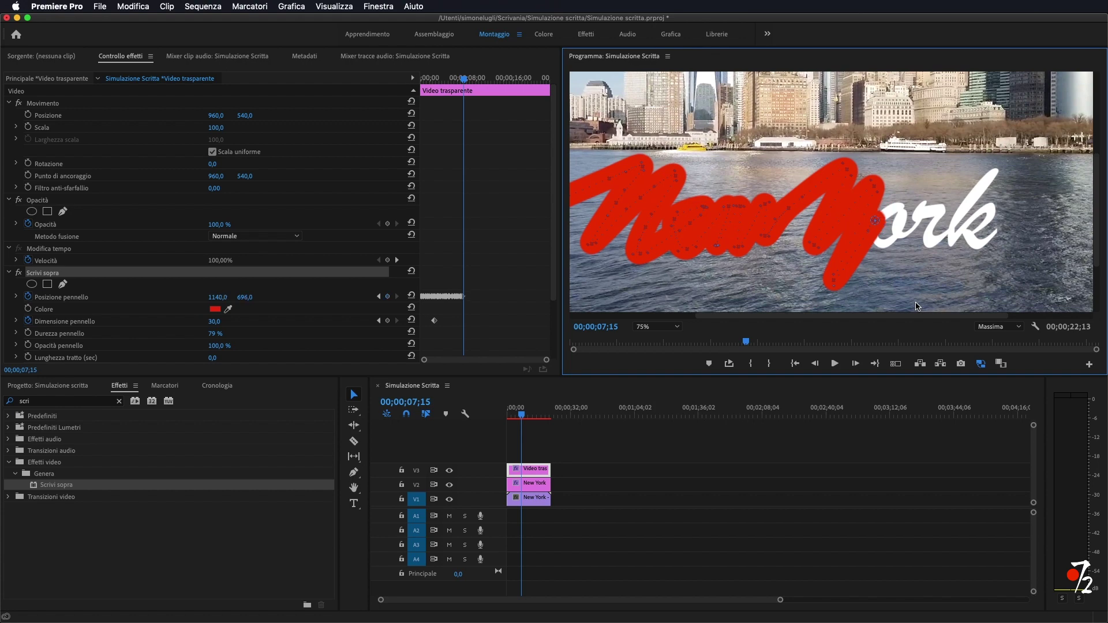
left_click_drag(875, 227, 900, 227)
key("shift+Right")
key("shift+Right")
key("shift+Right")
key("shift+Right")
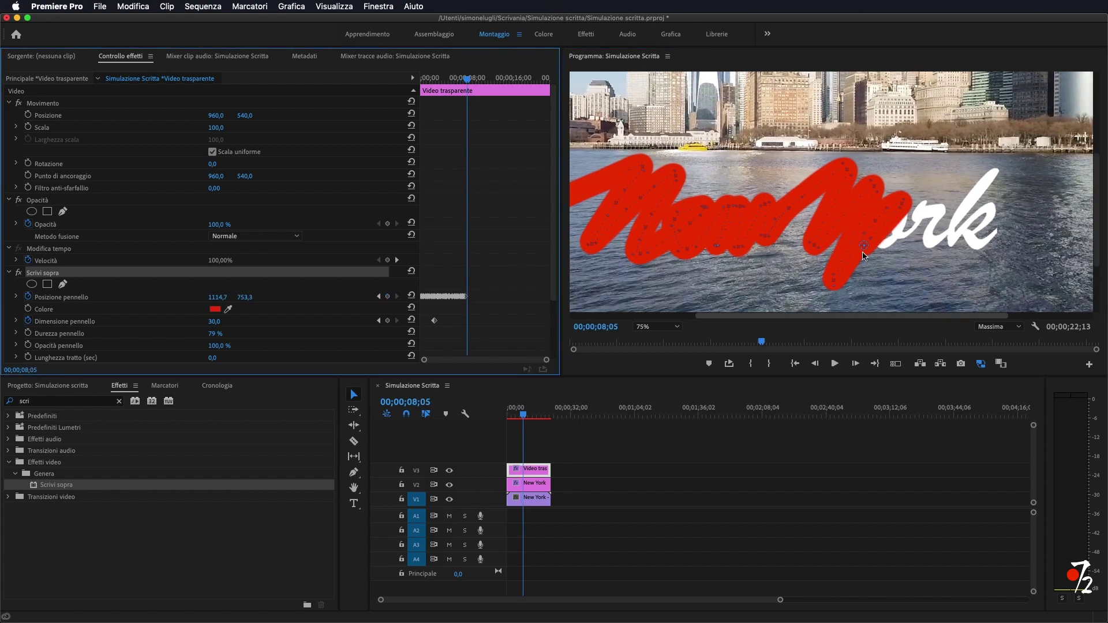
key("shift+Right")
key("shift+Right")
mouse_move(901, 228)
left_mouse_down()
mouse_move(996, 170)
mouse_move(935, 240)
mouse_move(991, 205)
left_mouse_up()
key("shift+Right")
key("shift+Right")
key("shift+Right")
key("shift+Right")
key("shift+Right")
key("shift+Right")
key("shift+Right")
key("shift+Right")
left_click(509, 413)
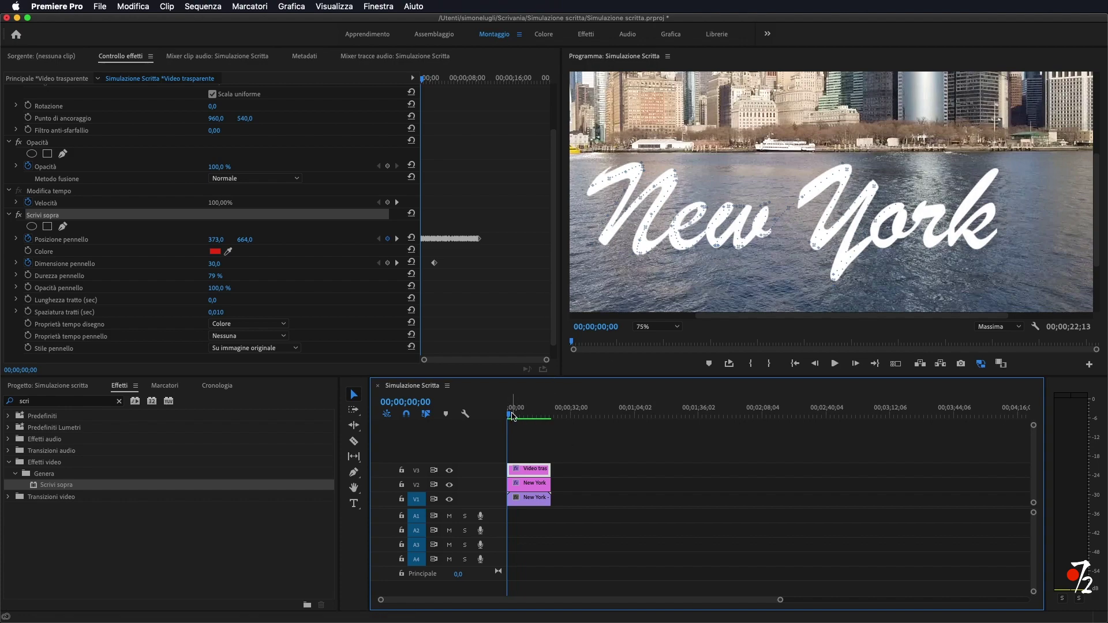
Play the sequence and scrub back to check the partly drawn red stroke
key("space")
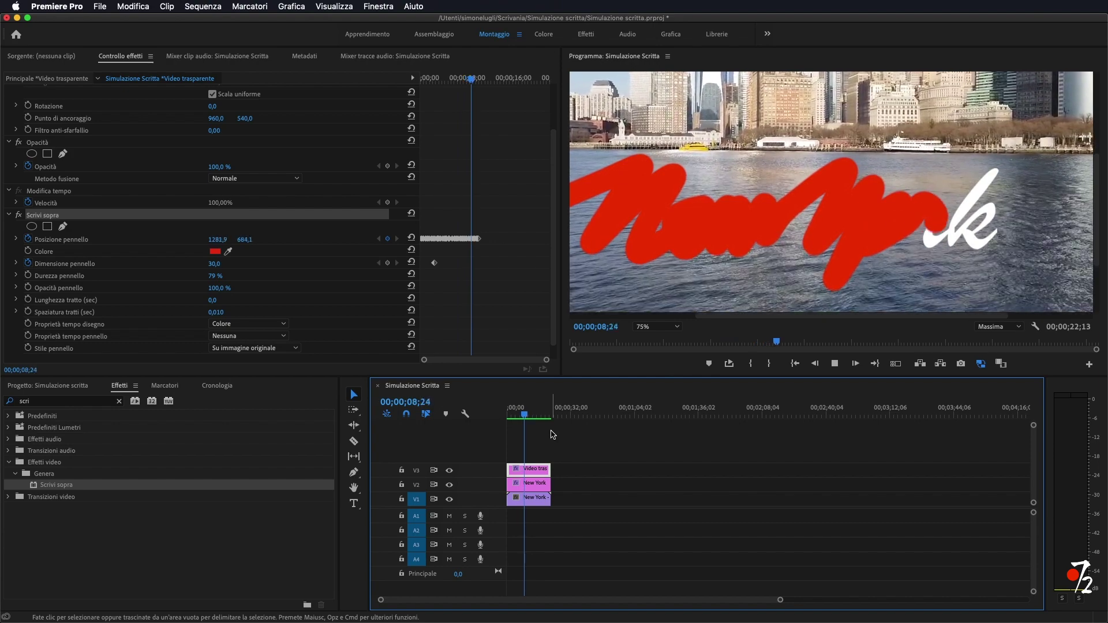
key("space")
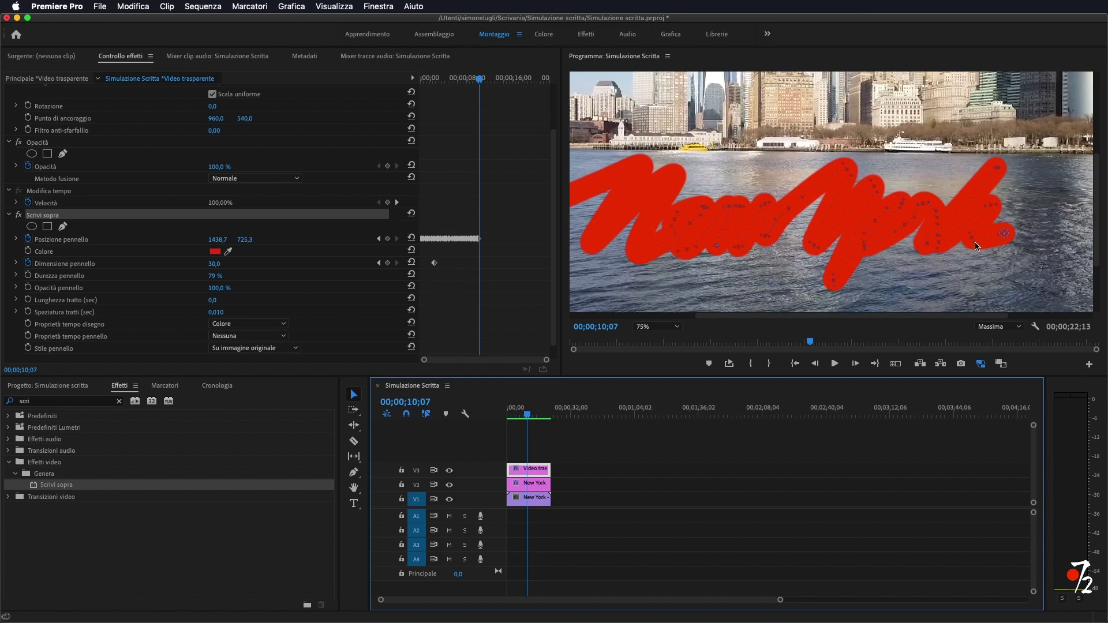
left_click_drag(527, 414, 495, 416)
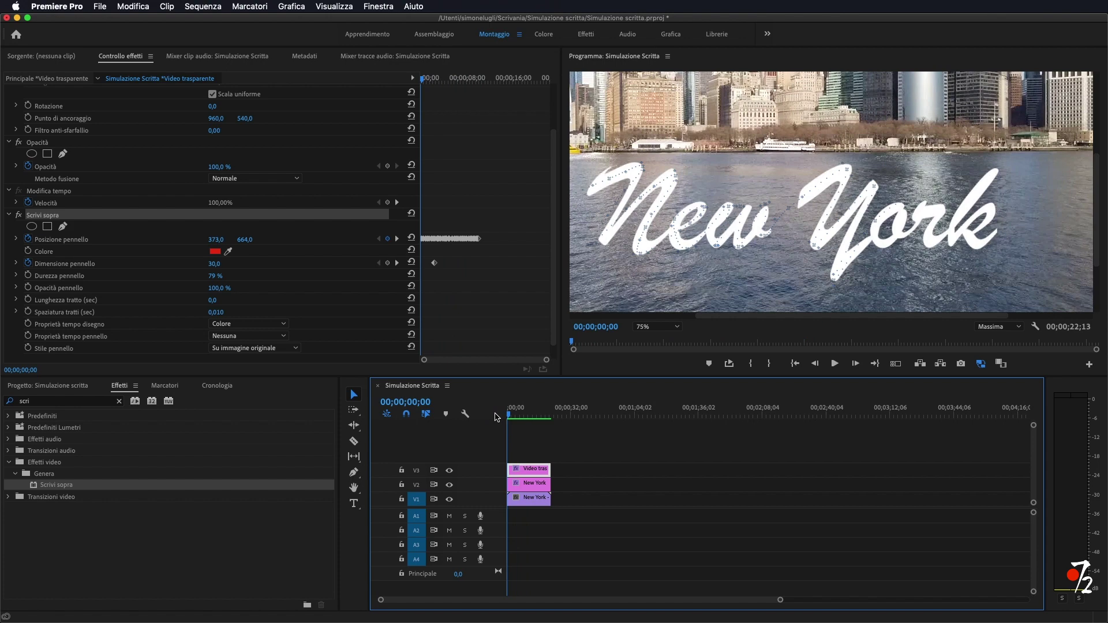
Set the Program monitor back to Adatta and search the effects for masking effects
left_click(661, 327)
left_click(665, 339)
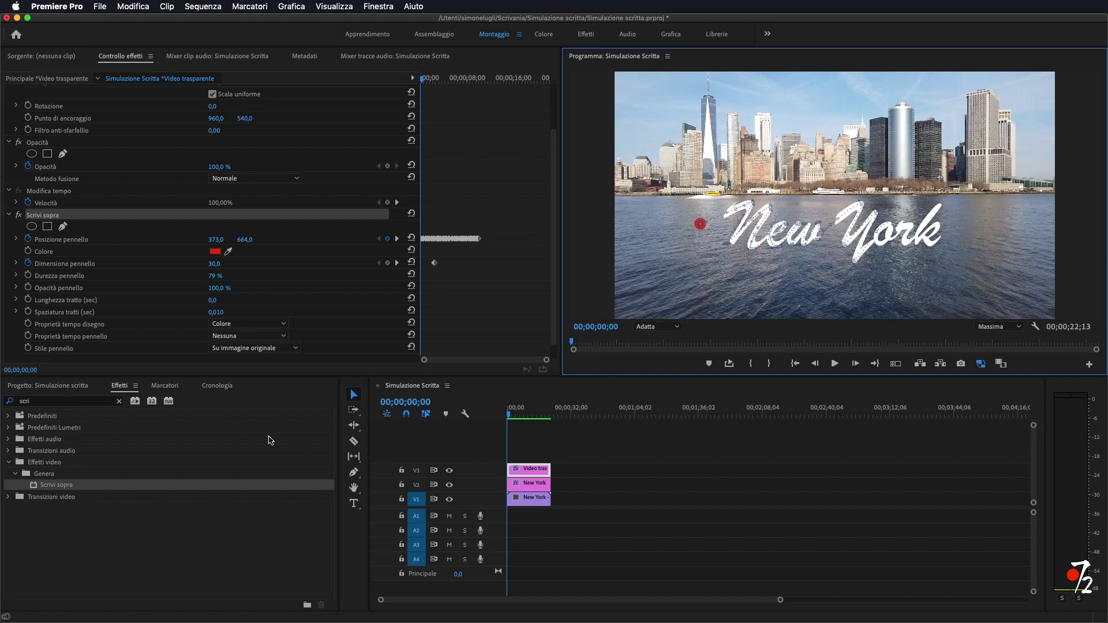
left_click(53, 403)
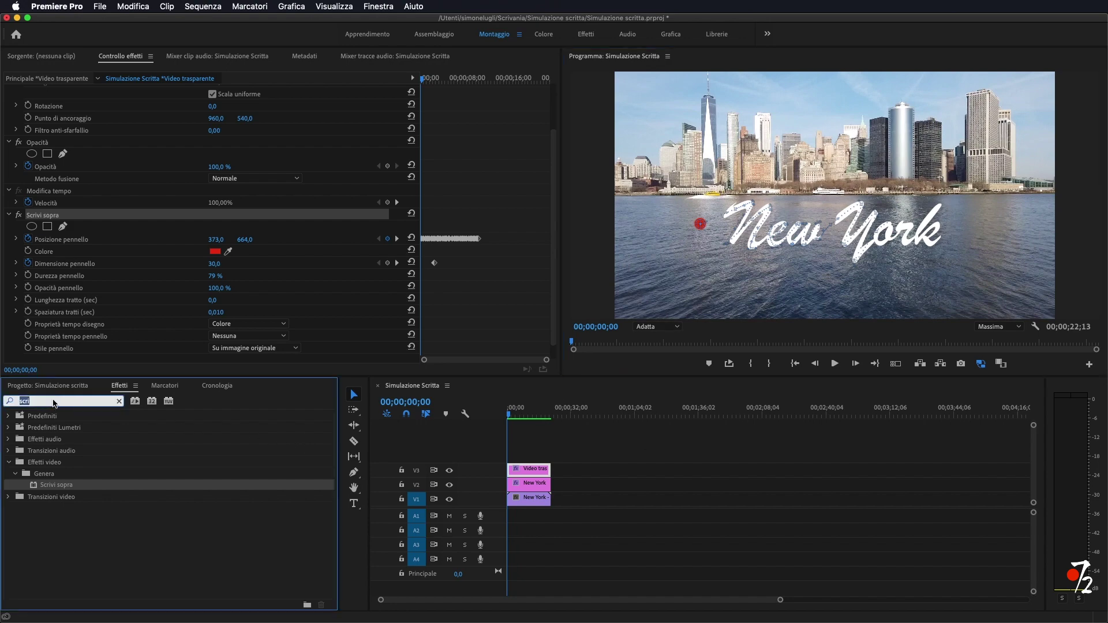
Search effects for 'masch', pick Mascherino traccia, and select the New York title on V2
type("masch")
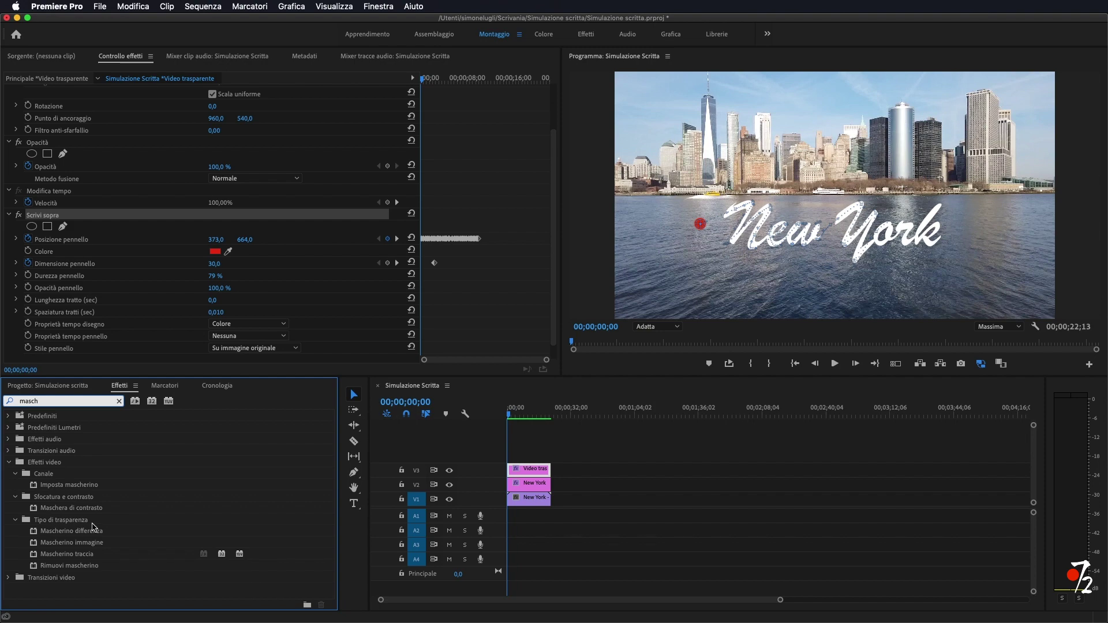
left_click(50, 559)
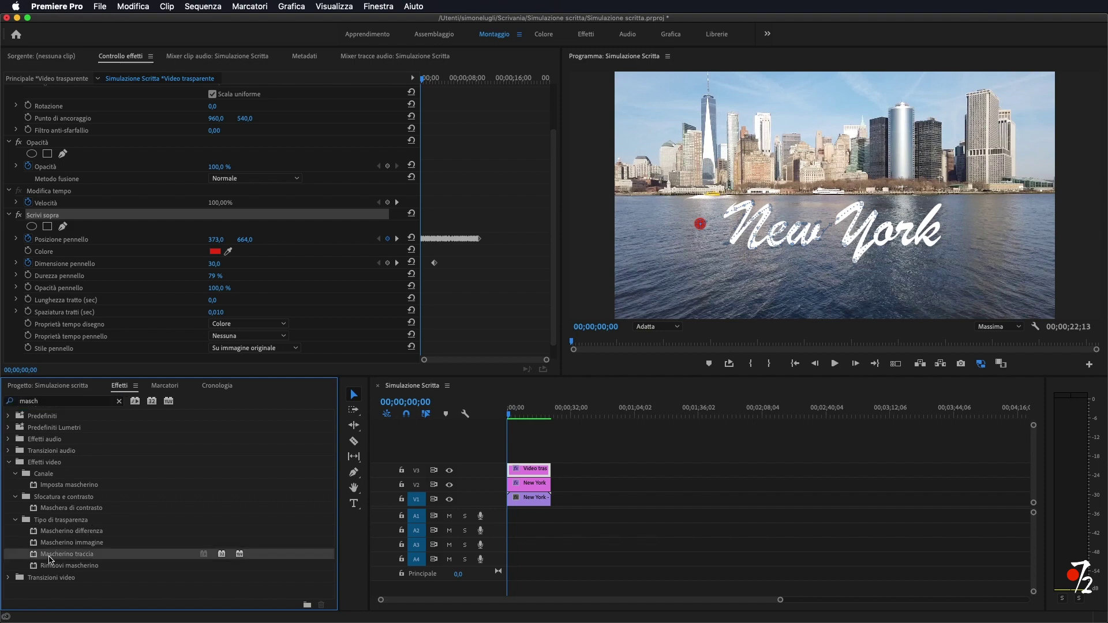
left_click(544, 488)
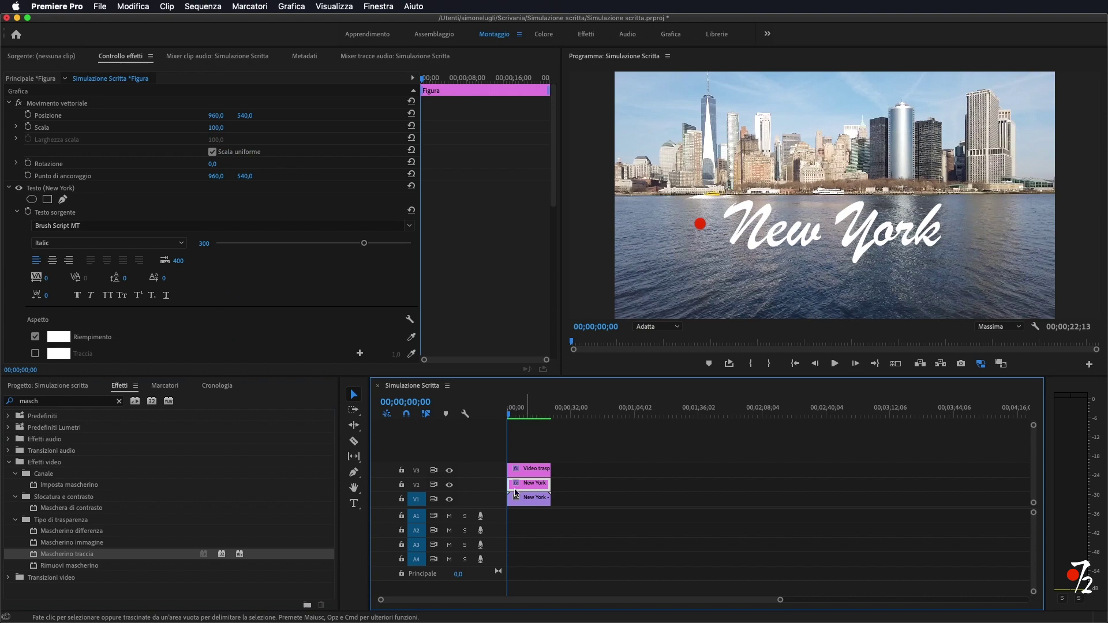
Apply Mascherino traccia to the New York title with Video 3 as the matte track
left_click_drag(68, 557, 530, 485)
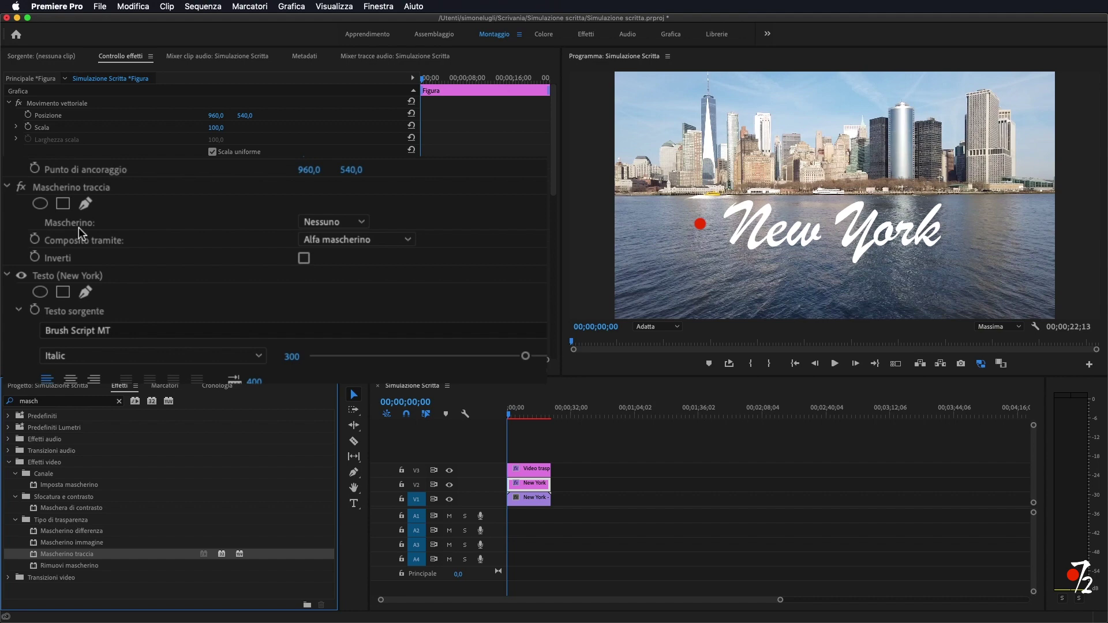
left_click(358, 224)
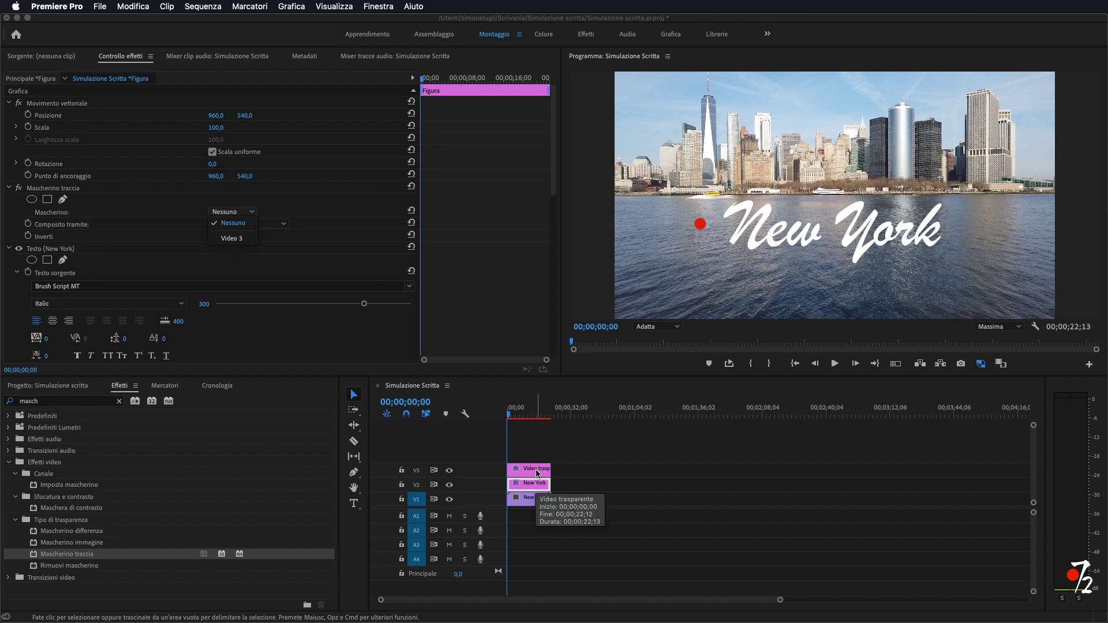
left_click(240, 241)
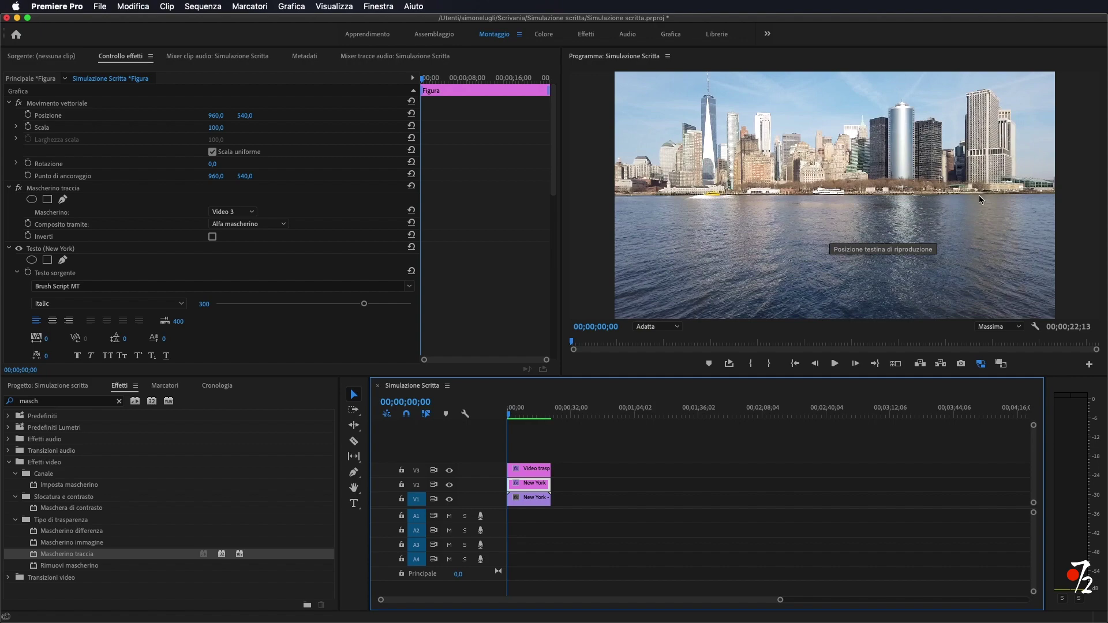
Play back the title's write-on reveal, then select the Video trasparente clip on V3
key("space")
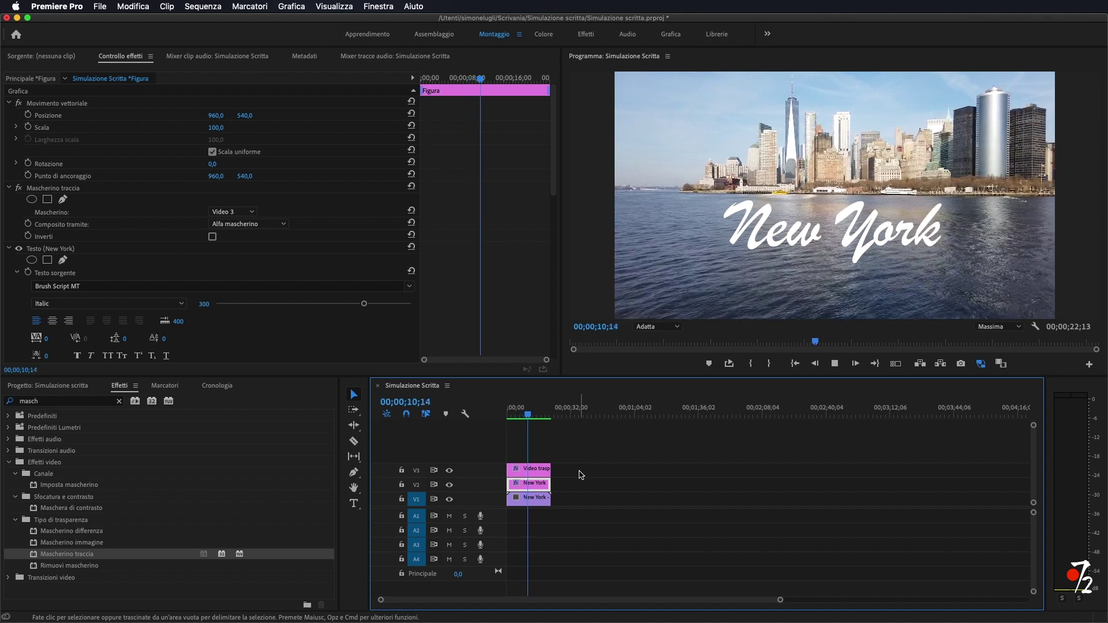
key("space")
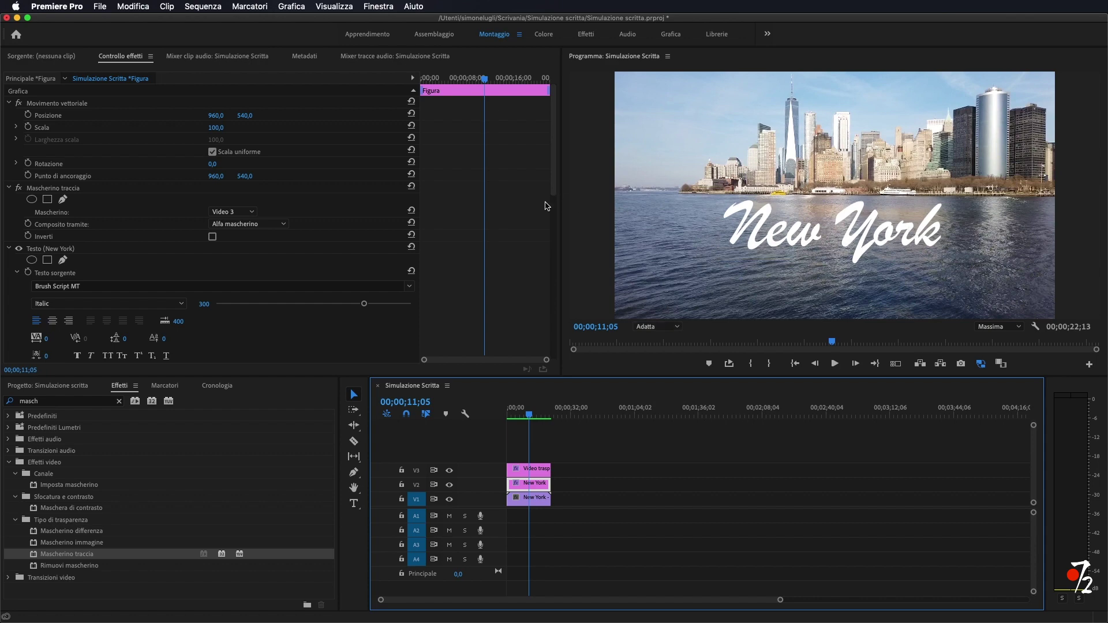
left_click(538, 469)
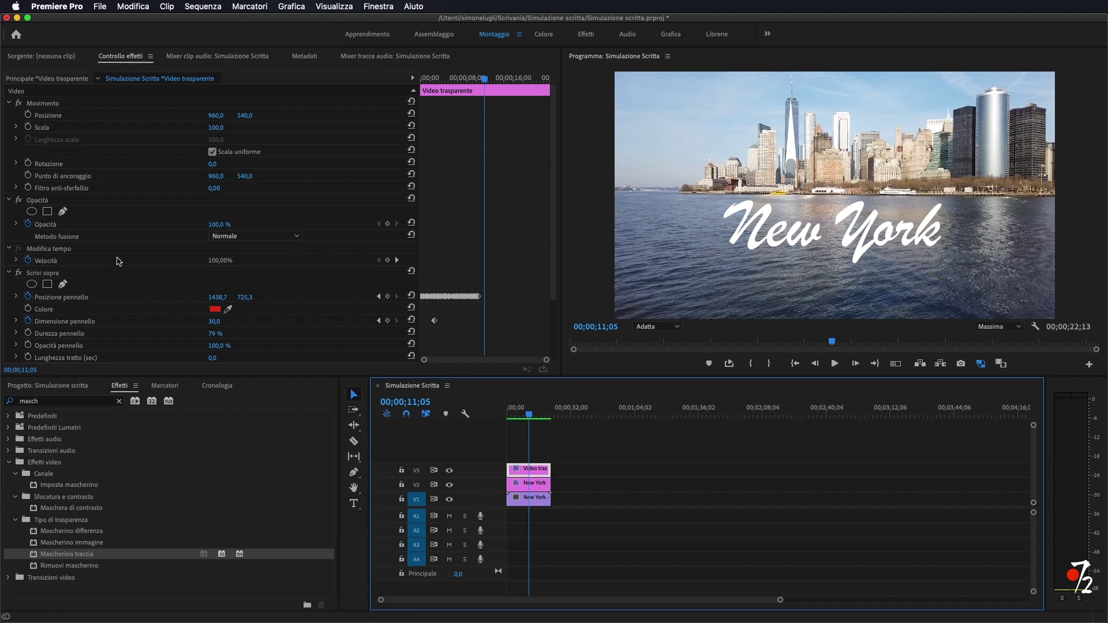
left_click_drag(546, 360, 456, 360)
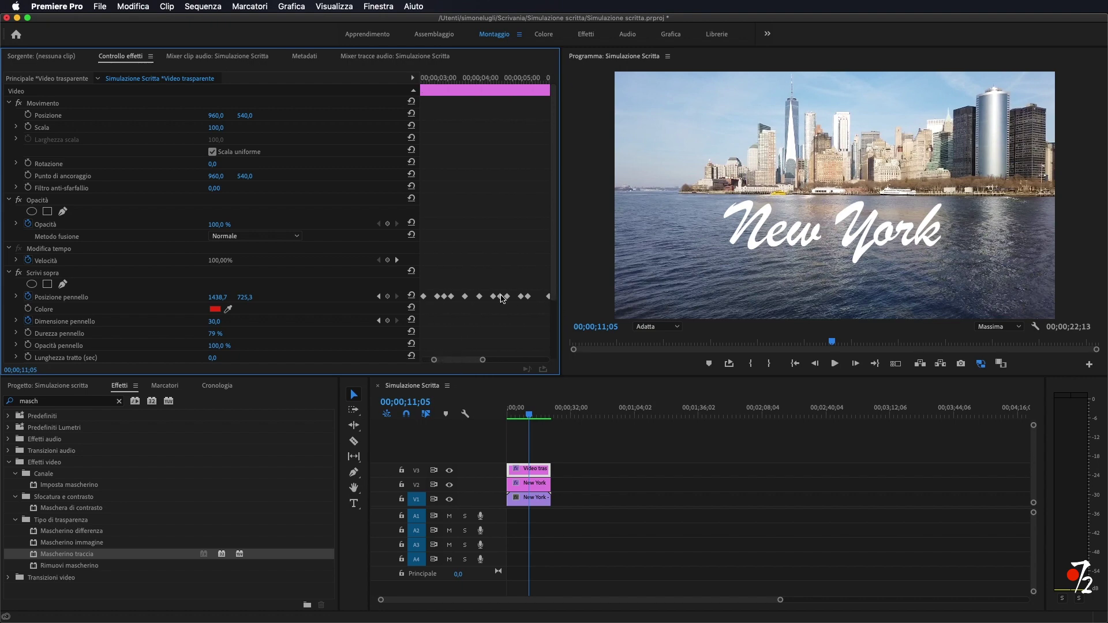
left_click_drag(483, 359, 524, 359)
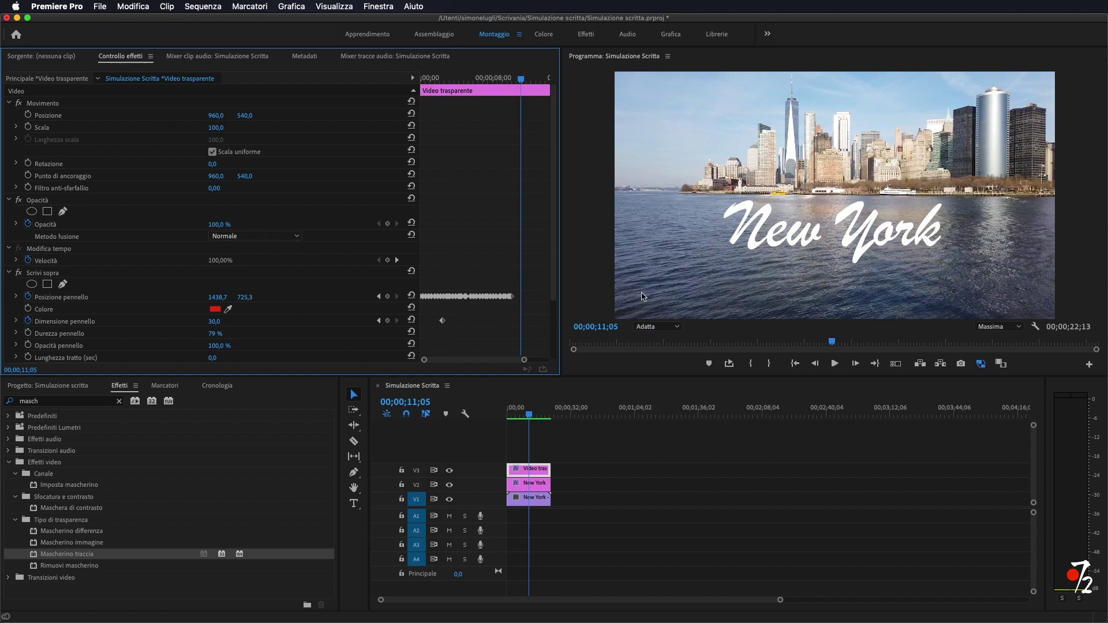
left_click(516, 415)
left_click_drag(516, 415, 532, 418)
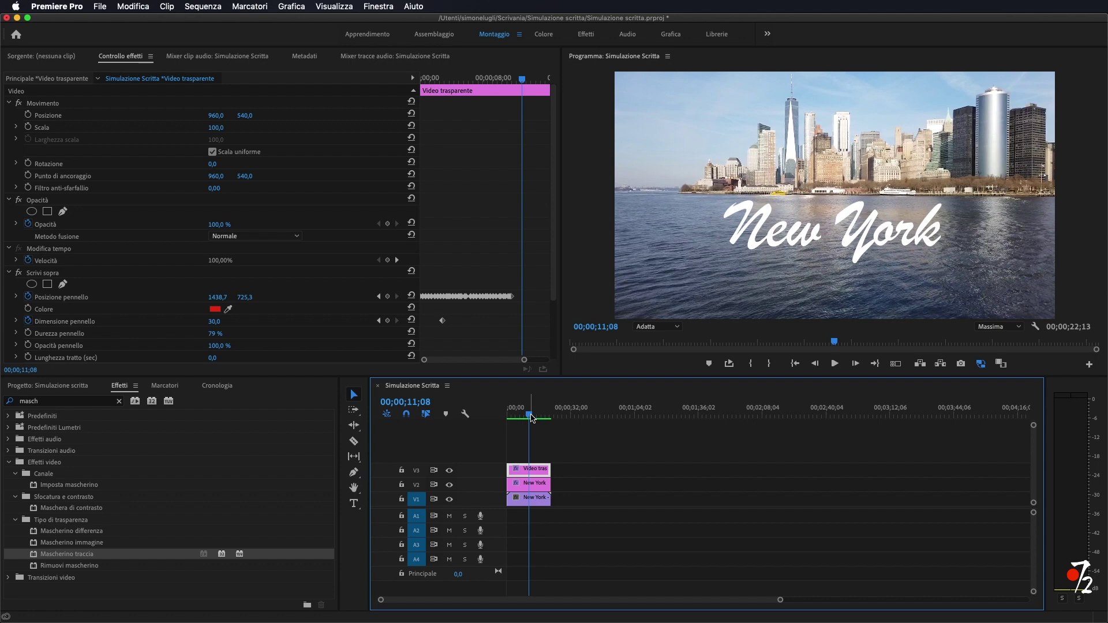